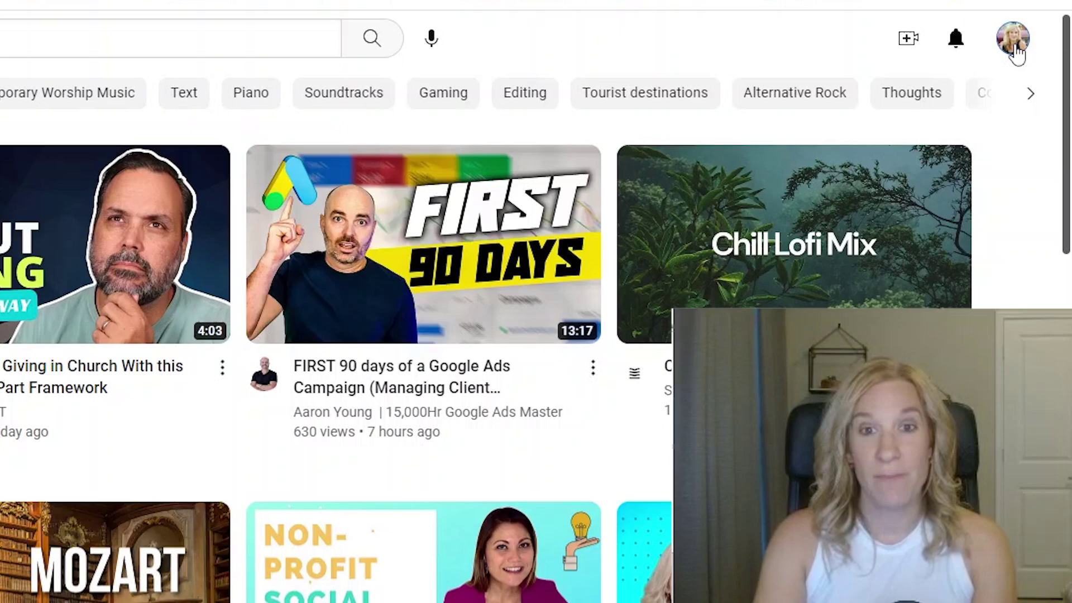
# - Copy the Channel ID from YouTube's Advanced settings page, reached through the account menu
pyautogui.click(1014, 47)
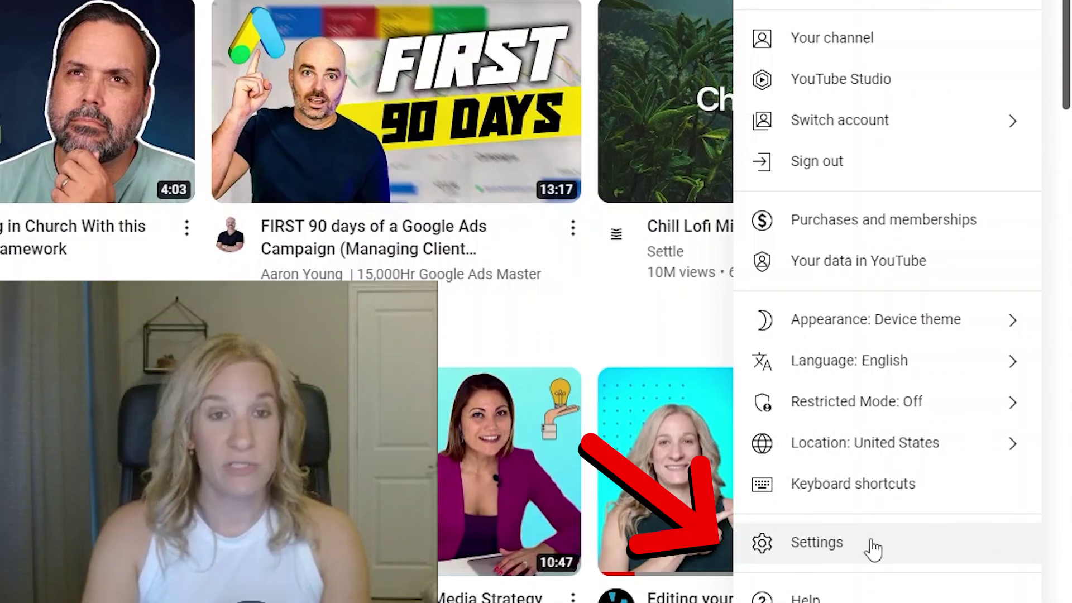
pyautogui.click(872, 549)
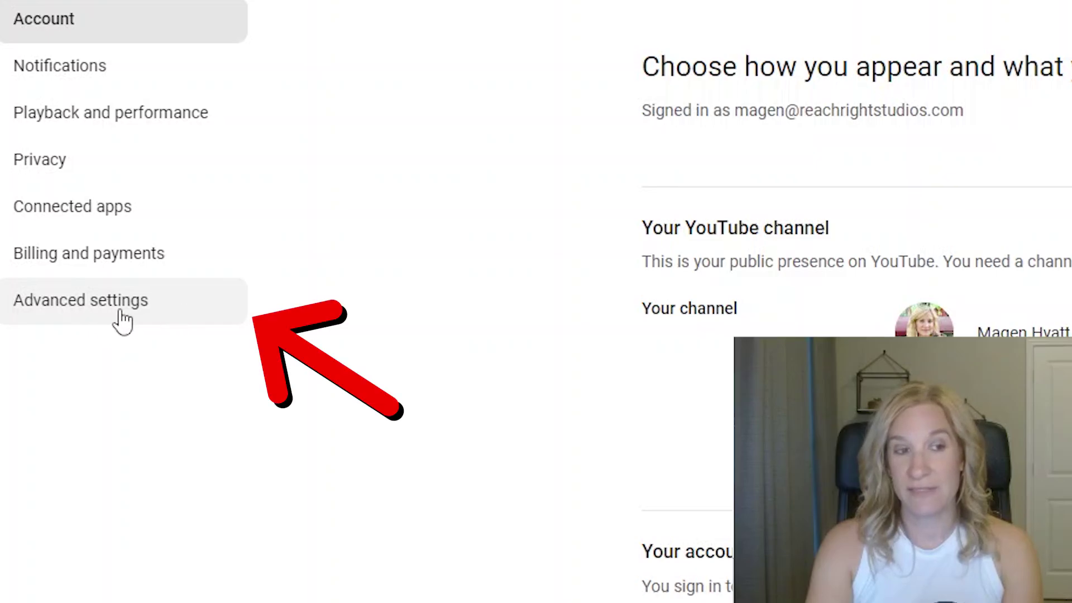
pyautogui.click(119, 318)
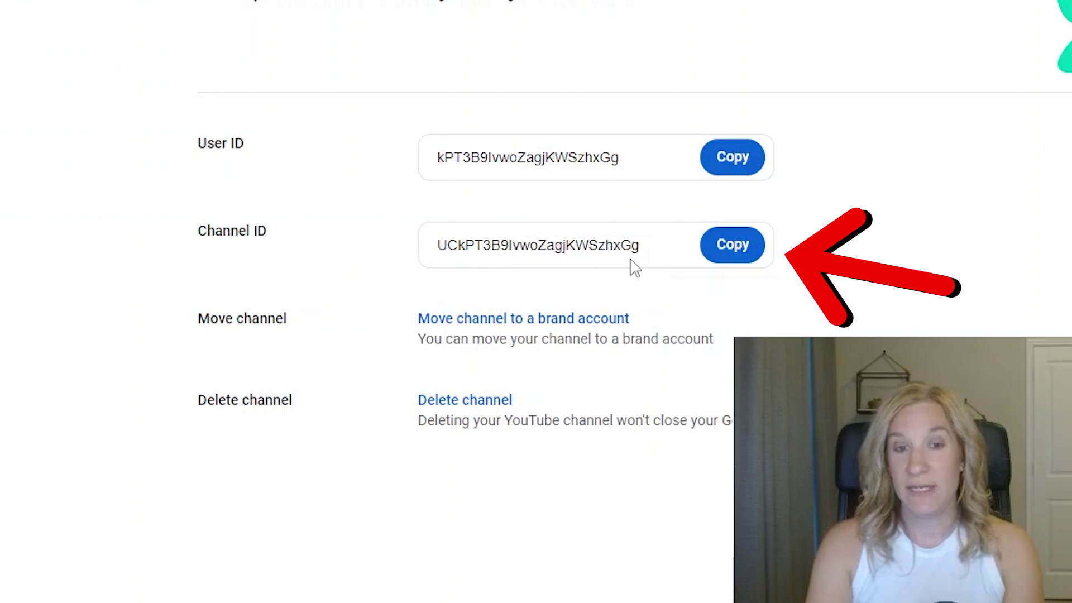
pyautogui.click(735, 253)
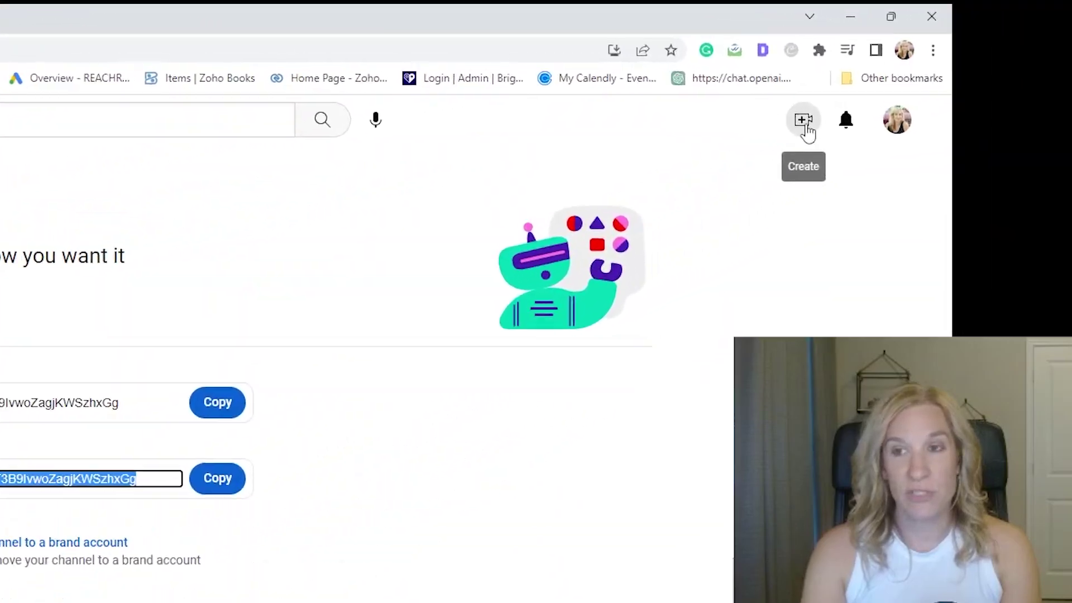
# - Go live from the Create button to reach Studio's Manage list of upcoming streams
pyautogui.click(805, 123)
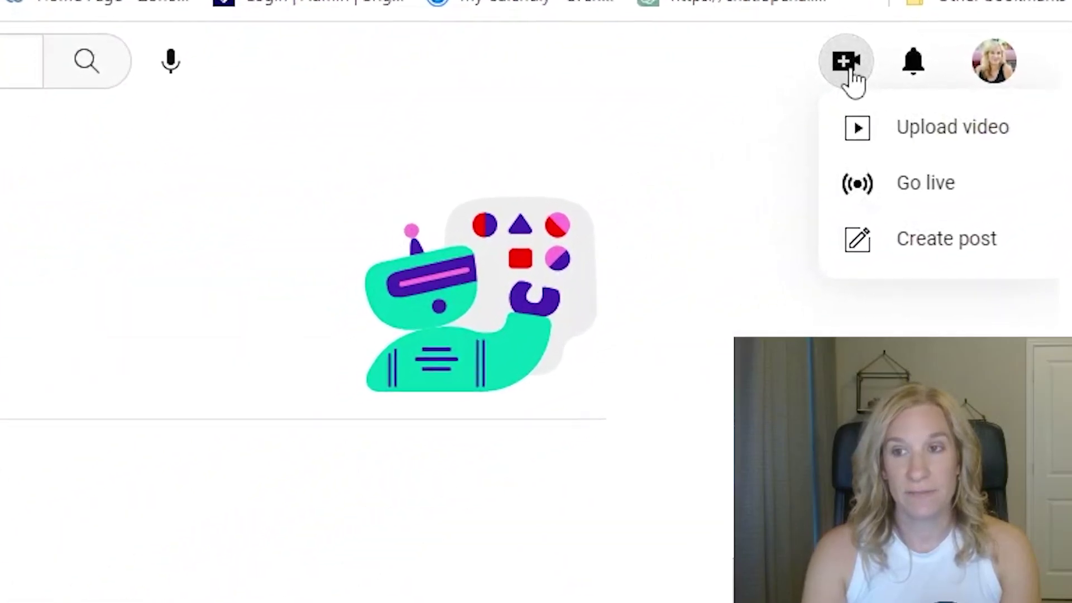
pyautogui.click(947, 198)
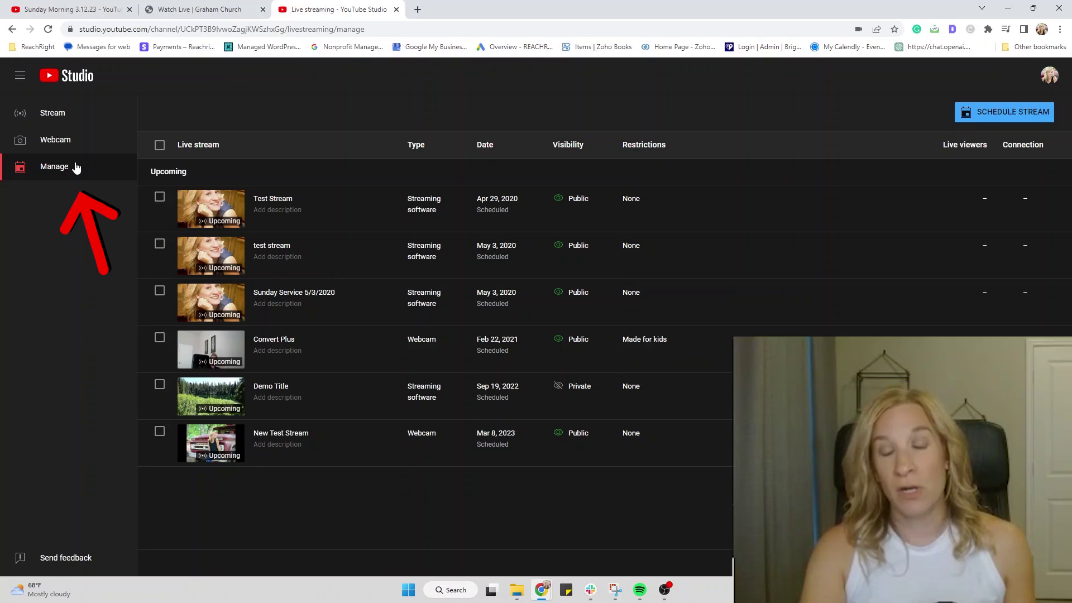
# - Start scheduling a new stream, checking the Sunday Morning 3.12.23 embed plays along the way
pyautogui.click(1020, 120)
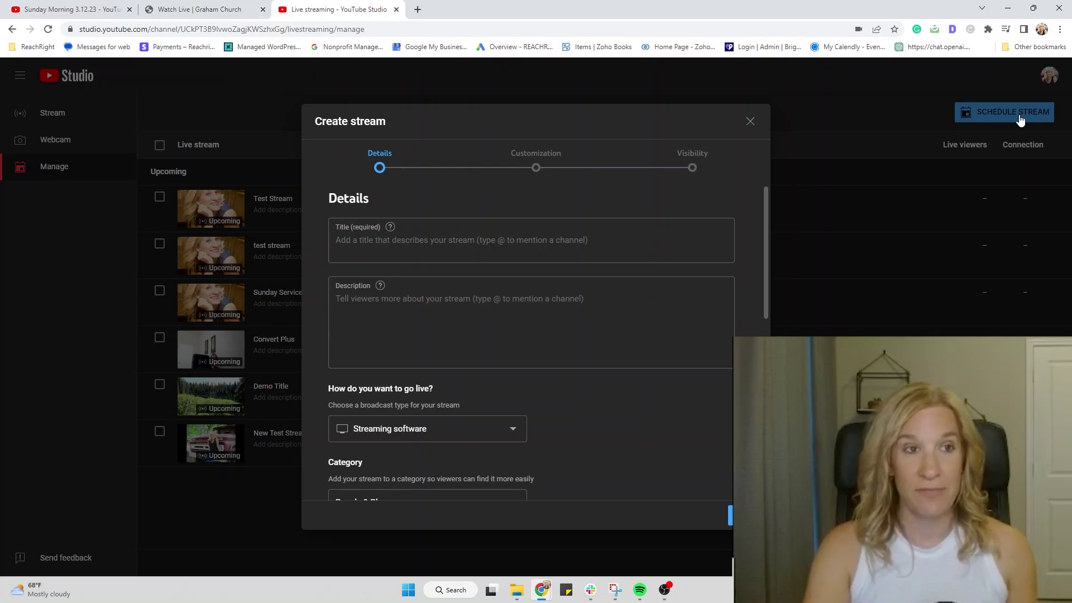
pyautogui.click(113, 14)
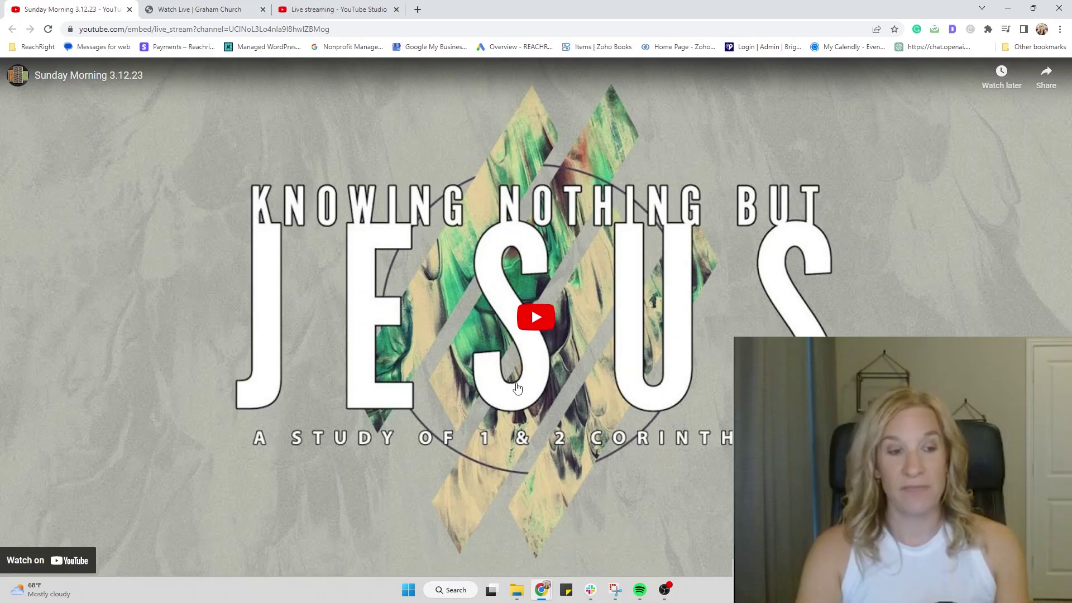
pyautogui.click(535, 320)
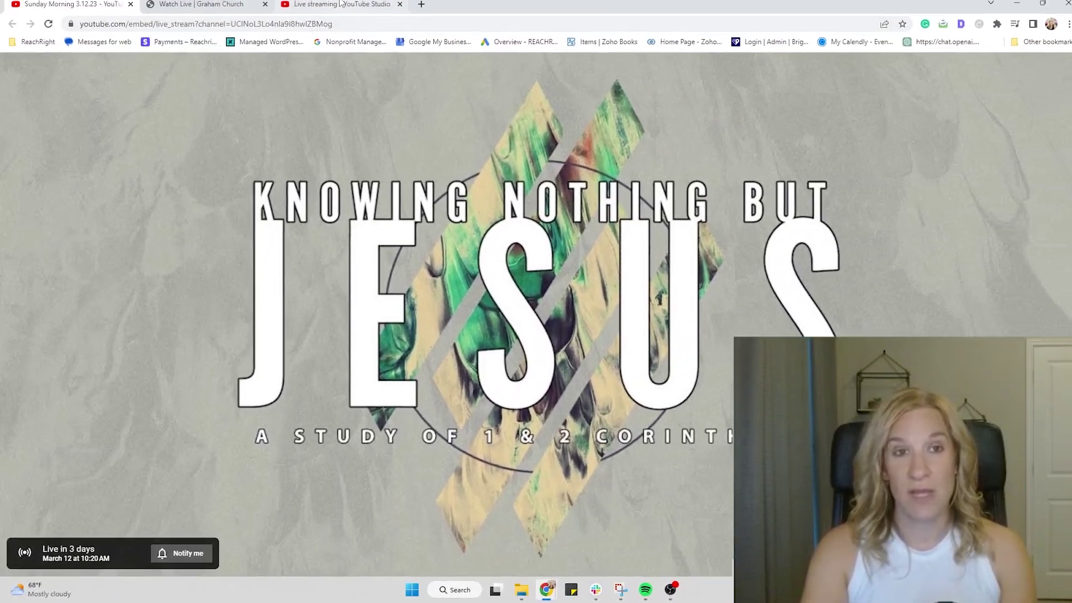
pyautogui.click(338, 8)
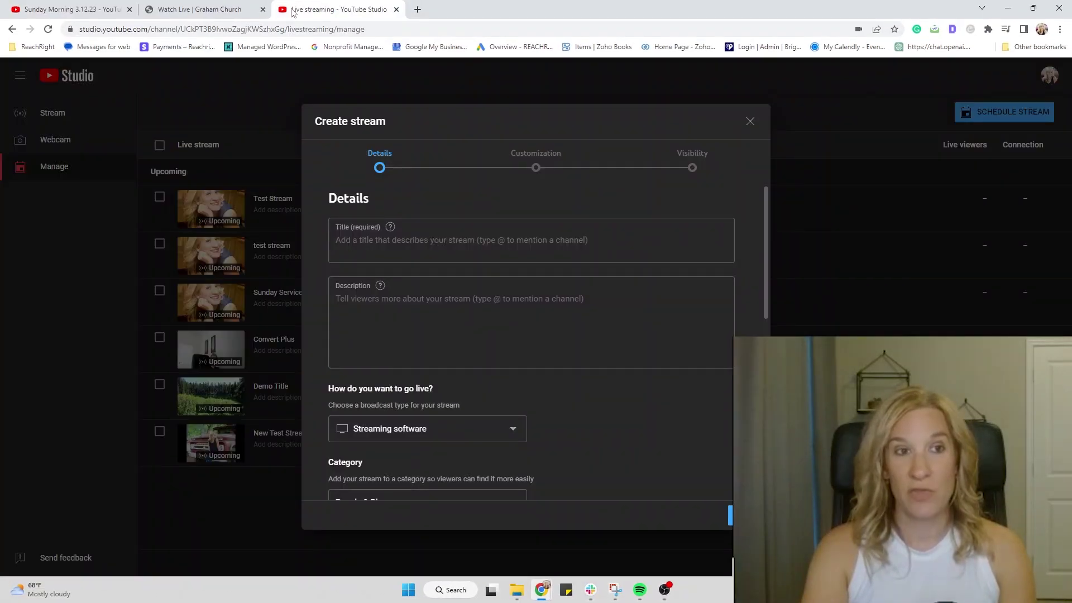
pyautogui.click(70, 9)
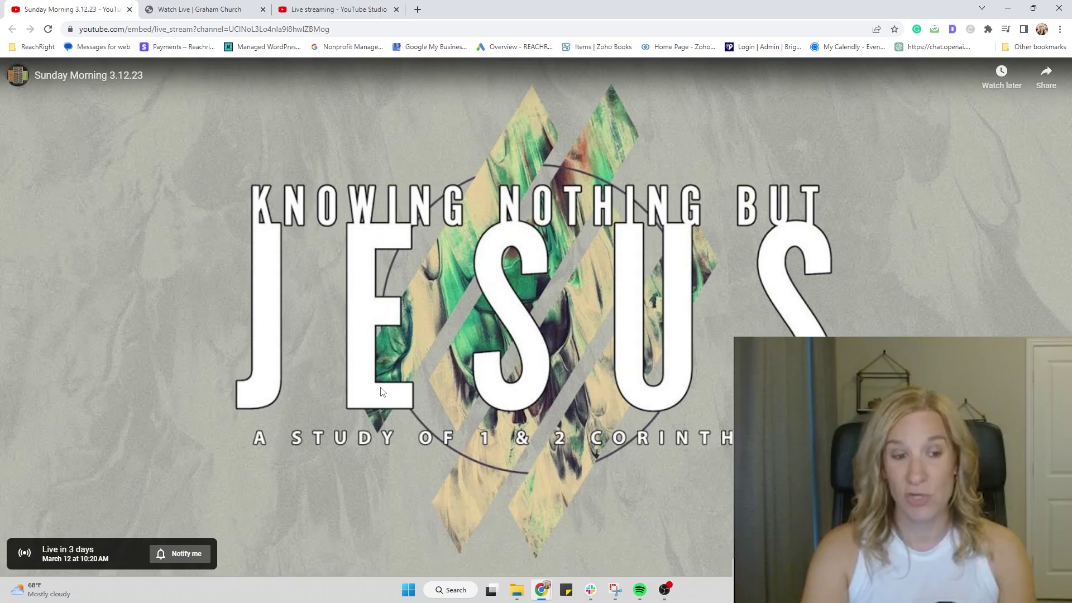
pyautogui.click(381, 11)
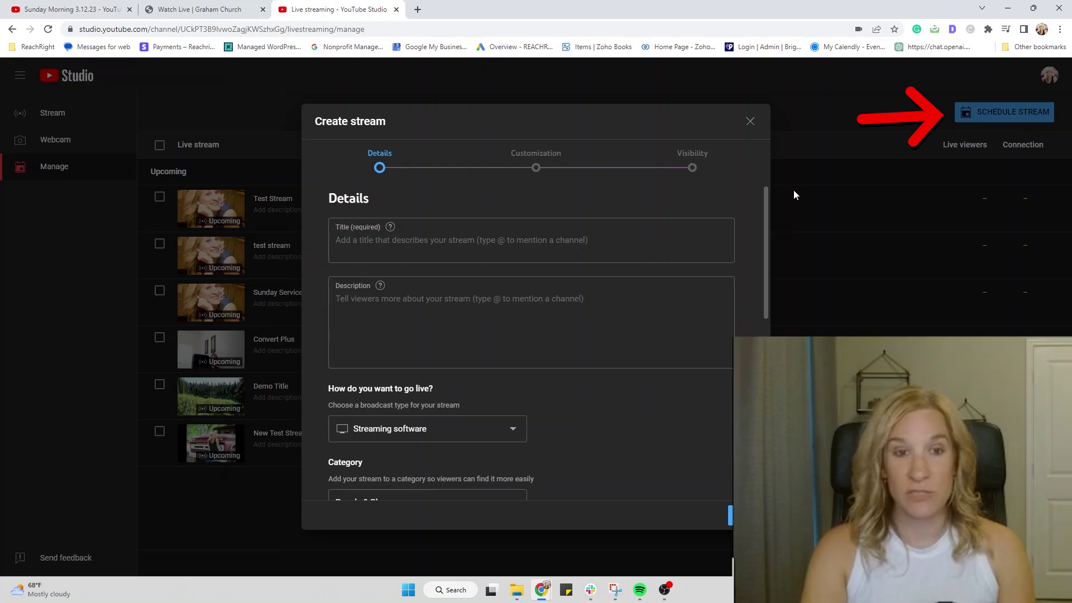
# - Title the stream 'test stream' and keep Streaming software as the broadcast type
pyautogui.click(548, 233)
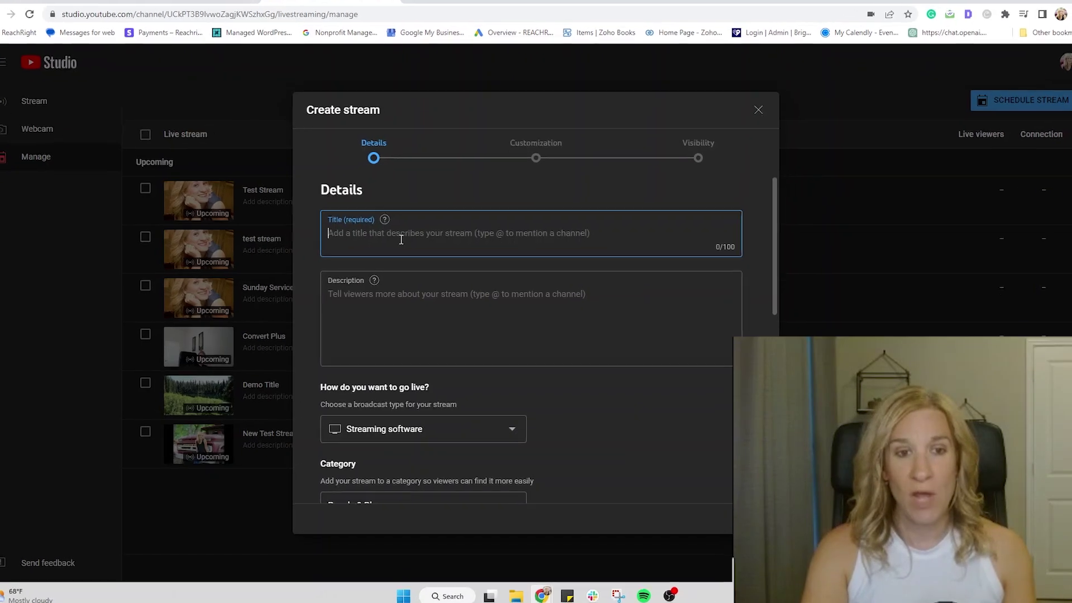
pyautogui.write('t')
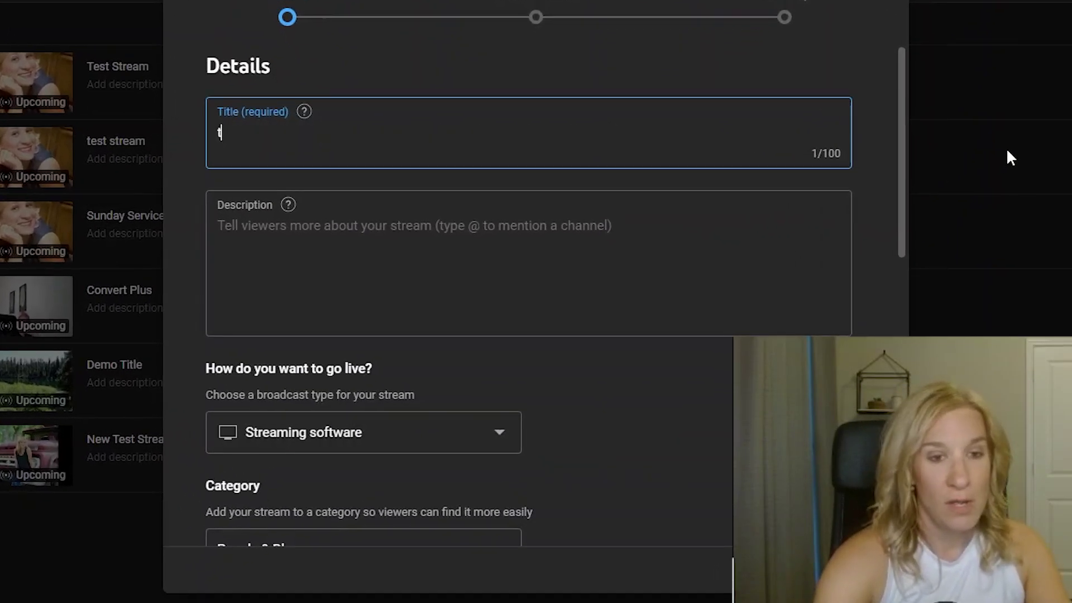
pyautogui.write('est stream')
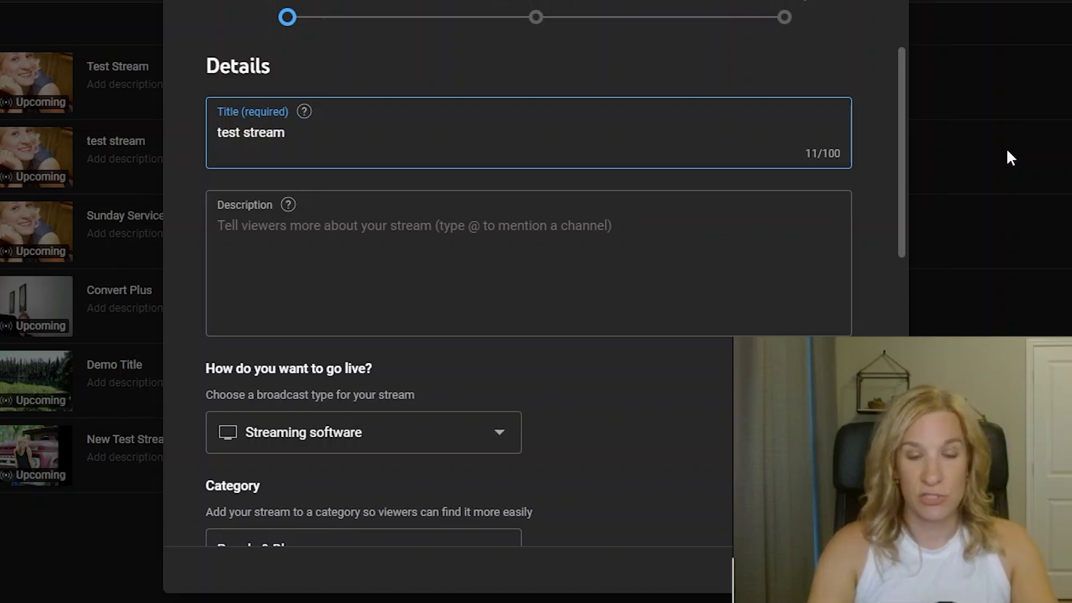
pyautogui.click(732, 232)
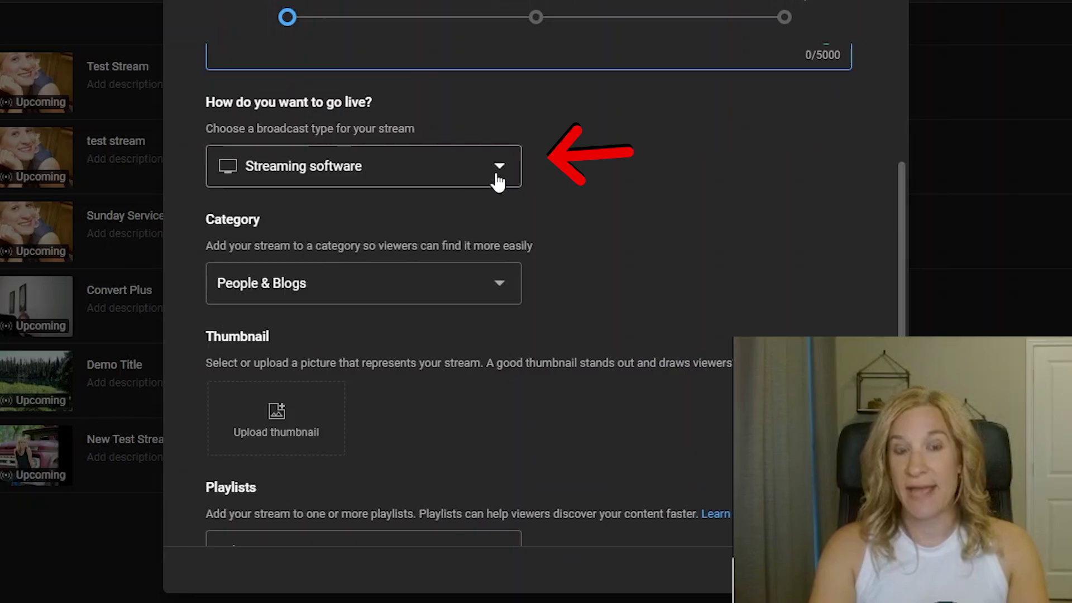
pyautogui.click(498, 181)
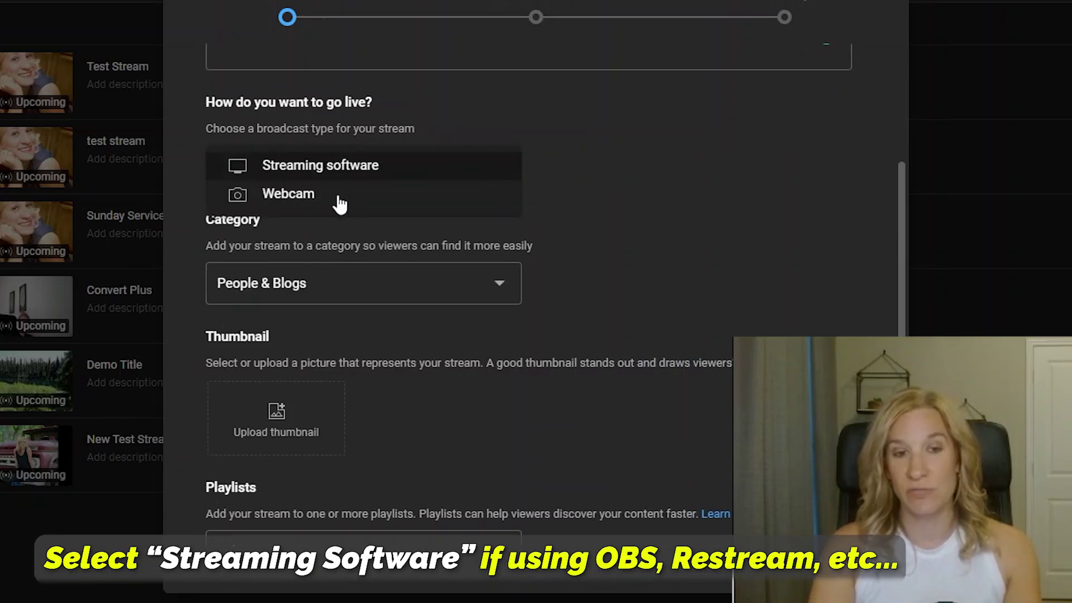
pyautogui.click(572, 150)
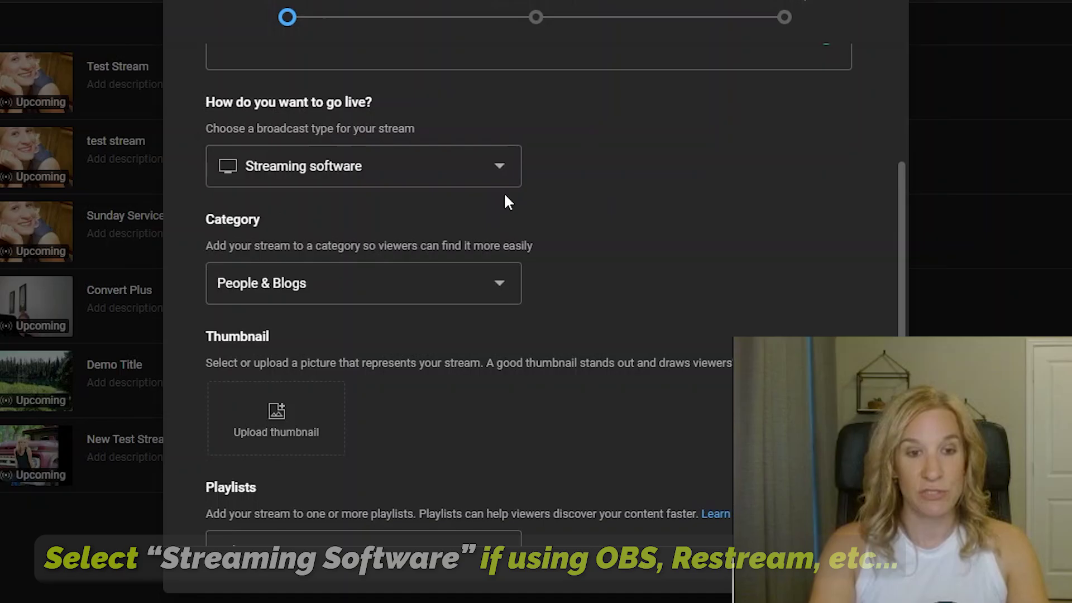
# - Set category People & Blogs, add no playlist, and mark the stream not made for kids
pyautogui.scroll(-2, 677, 302)
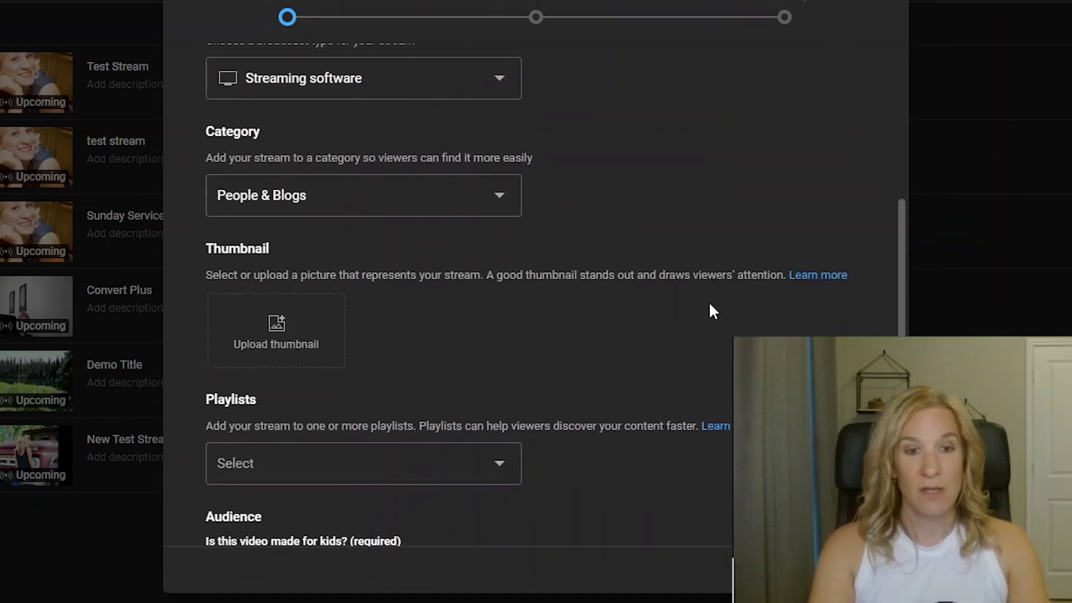
pyautogui.click(499, 203)
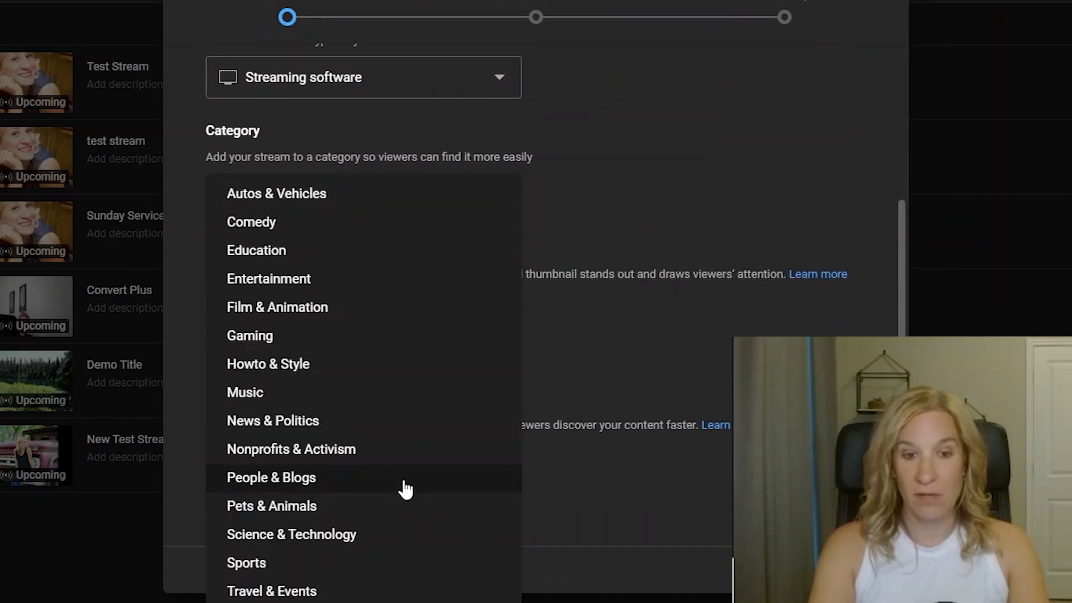
pyautogui.click(406, 489)
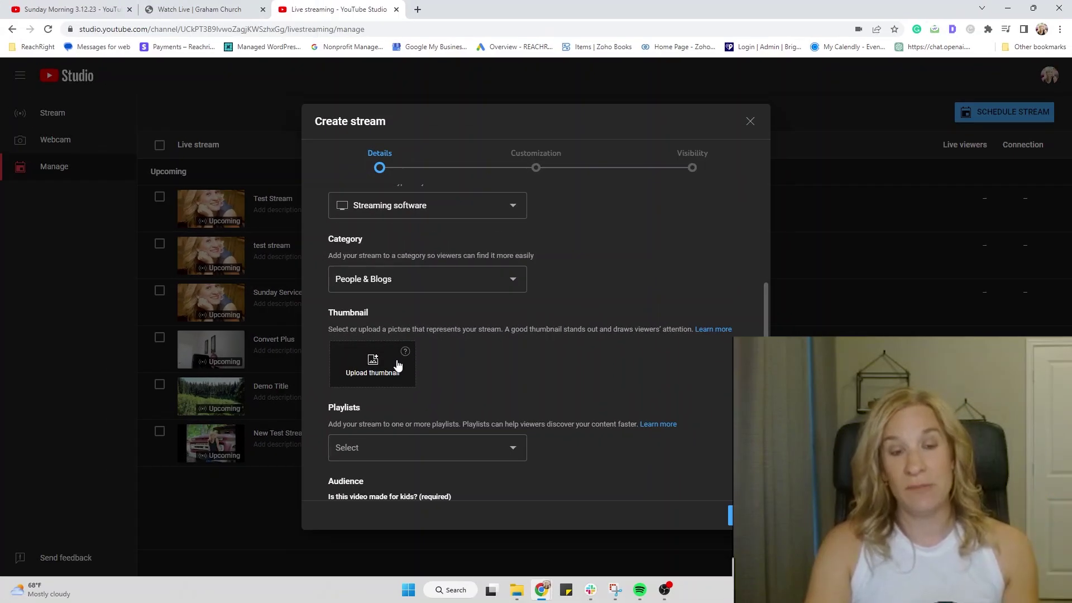
pyautogui.click(67, 10)
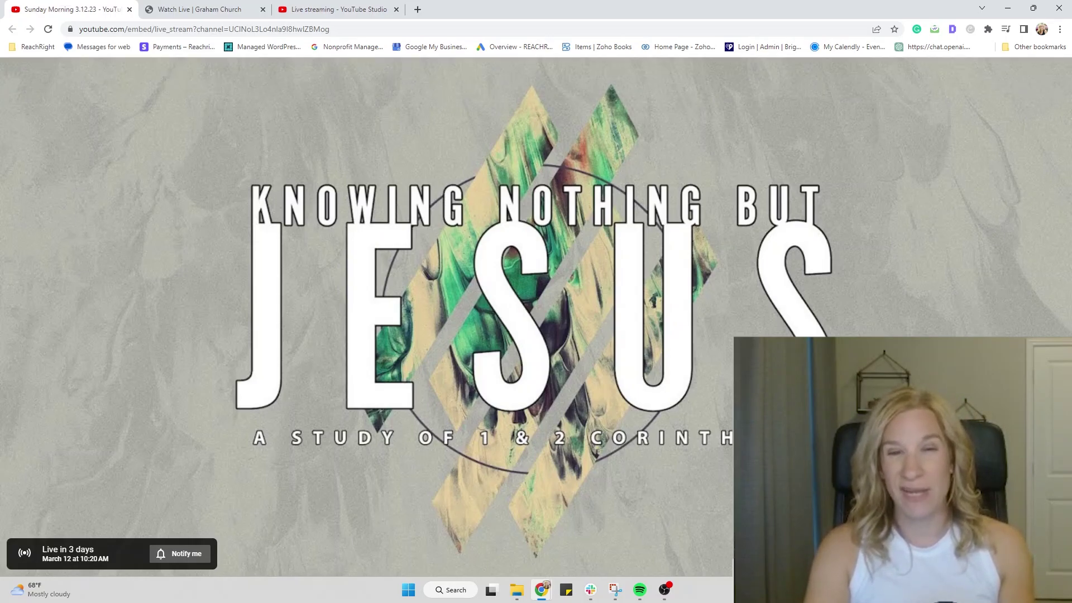
pyautogui.click(296, 12)
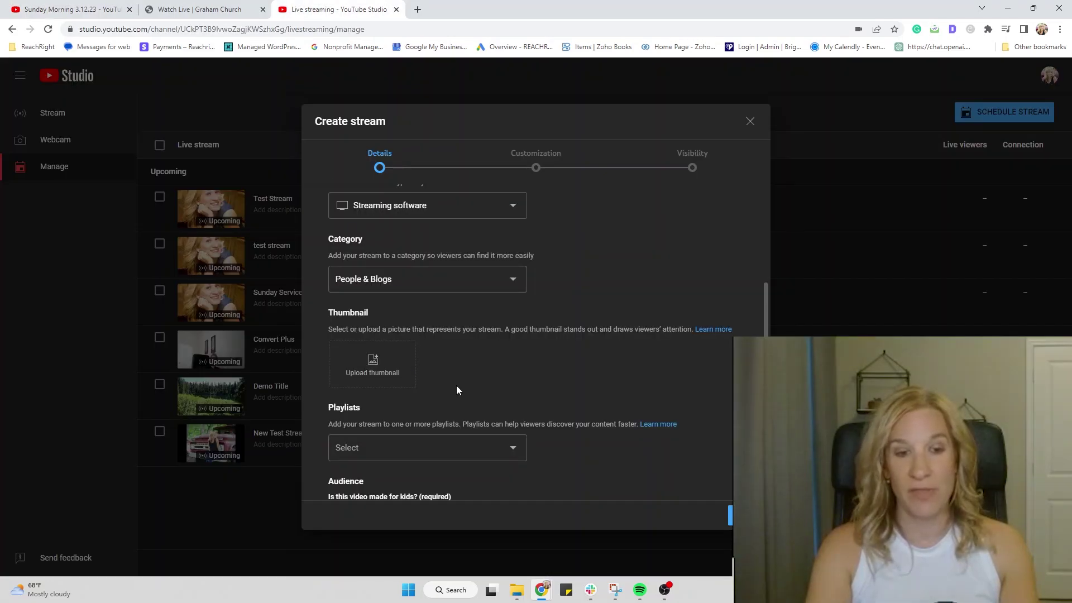
pyautogui.scroll(-3, 456, 390)
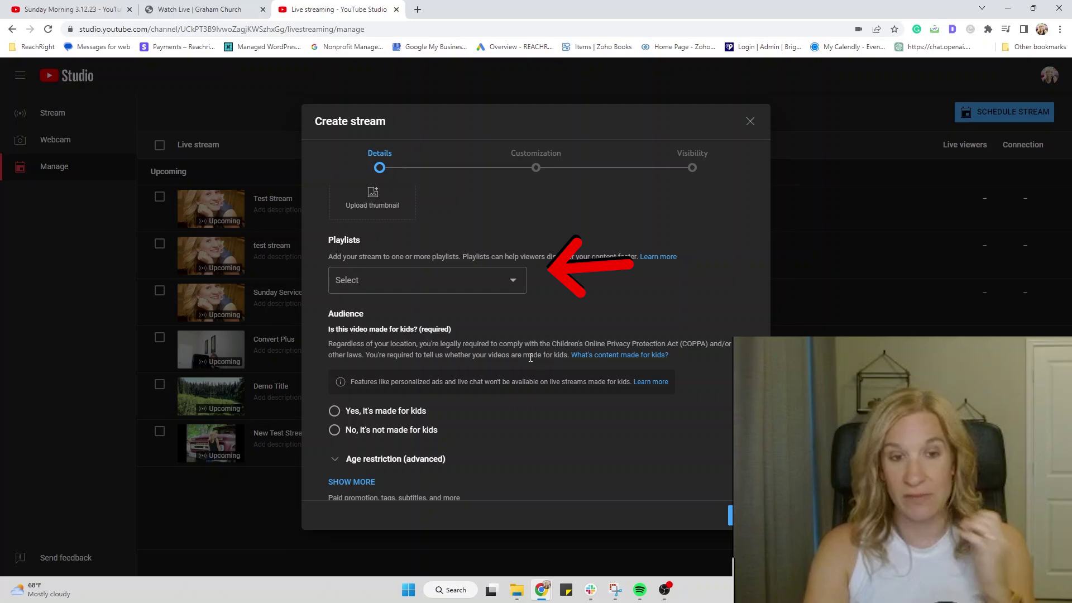
pyautogui.click(477, 286)
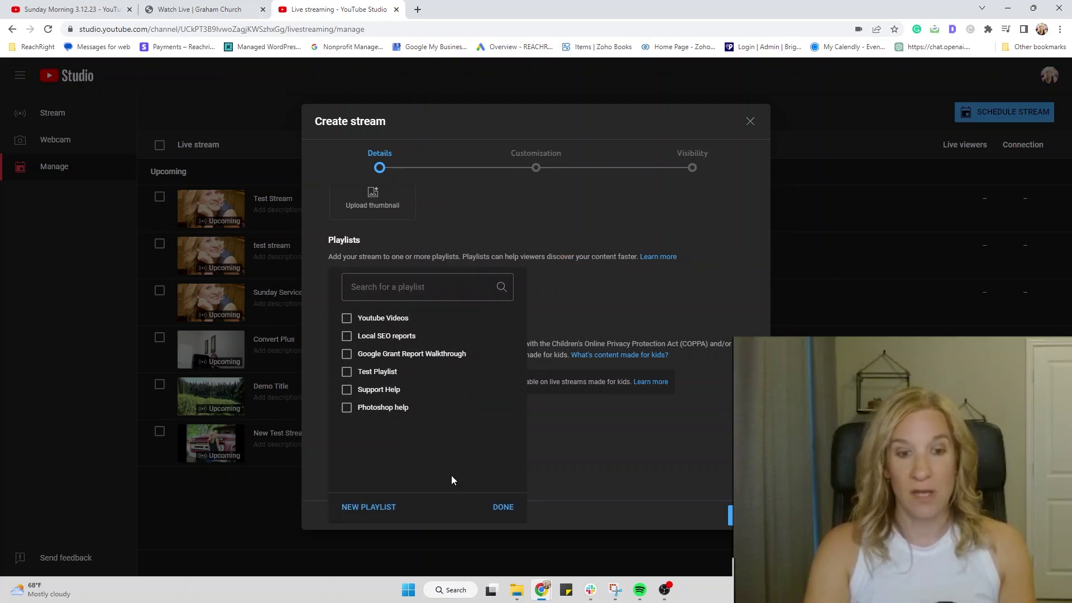
pyautogui.click(594, 463)
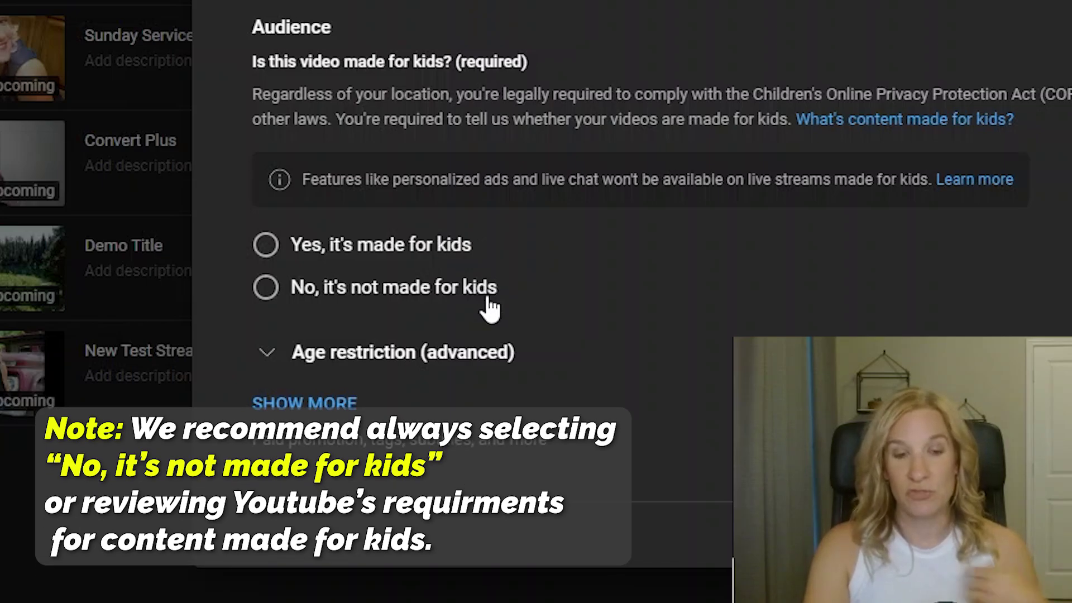
pyautogui.click(499, 299)
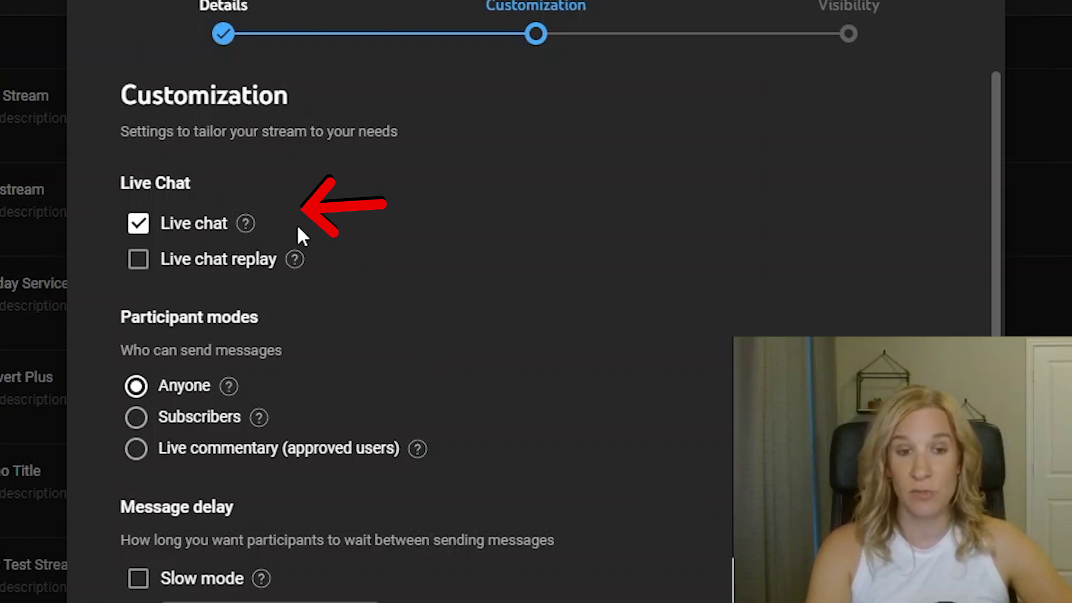
# - Keep Live chat ticked on the Customization step after briefly toggling it off
pyautogui.click(143, 226)
pyautogui.click(148, 231)
pyautogui.scroll(-2, 478, 276)
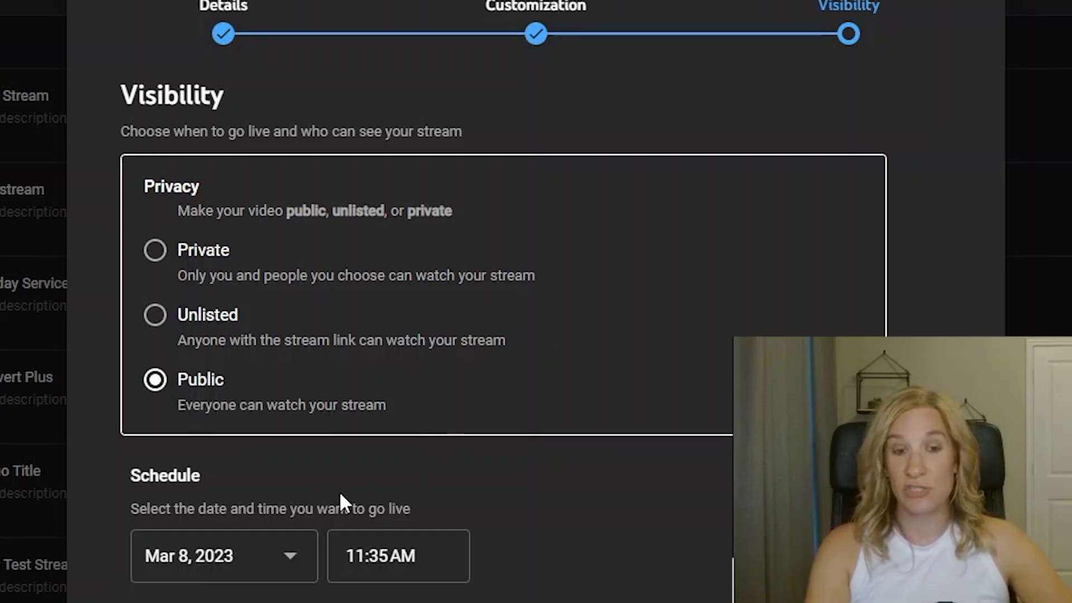
# - Schedule the stream for Mar 12, 2023 at 10:30 AM
pyautogui.click(300, 555)
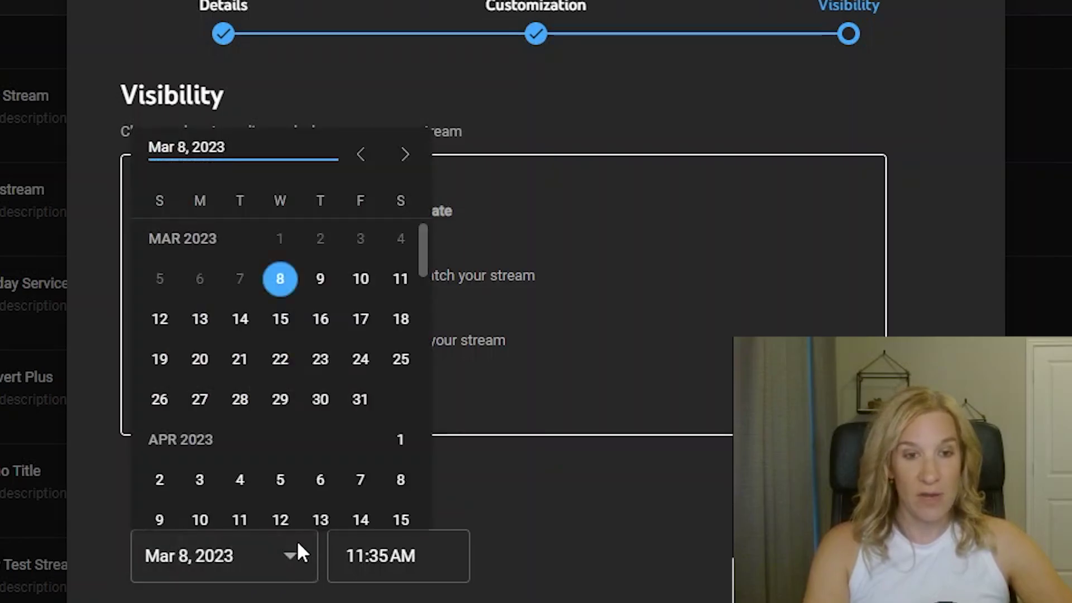
pyautogui.click(166, 321)
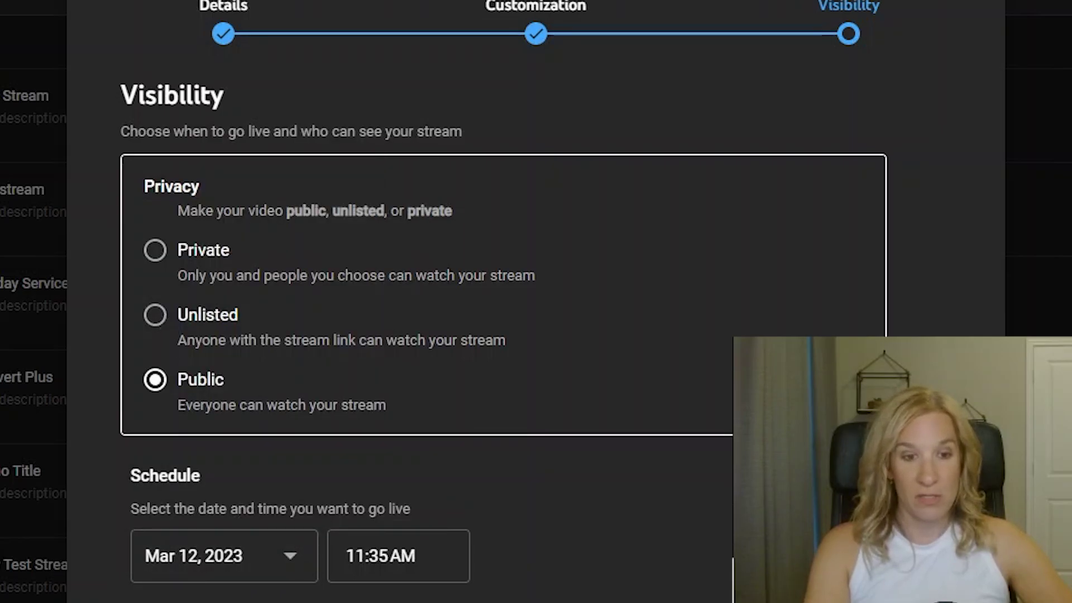
pyautogui.click(422, 556)
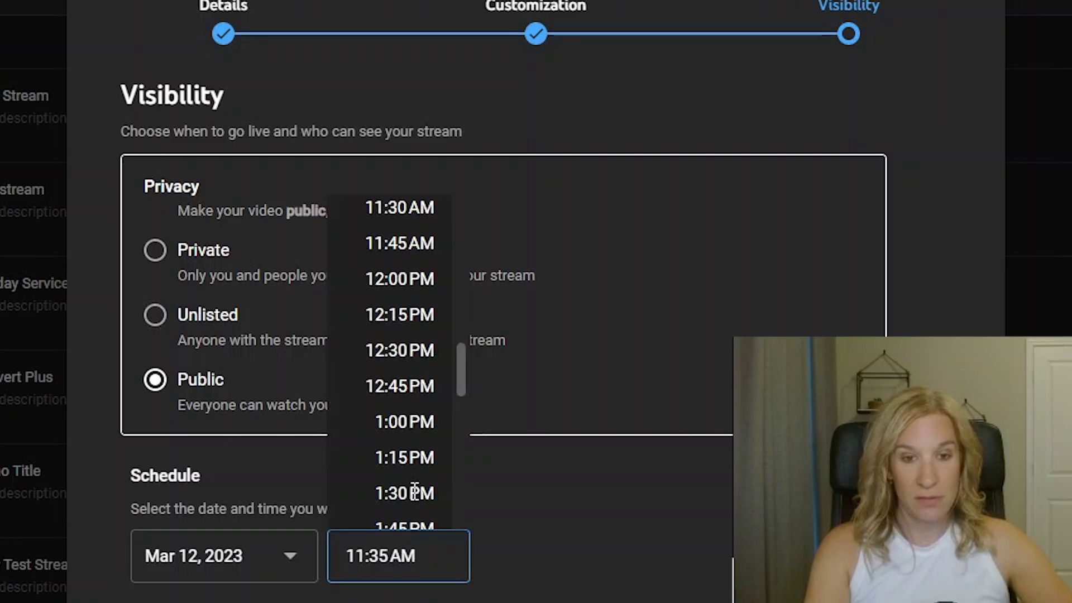
pyautogui.scroll(4, 400, 319)
pyautogui.click(393, 282)
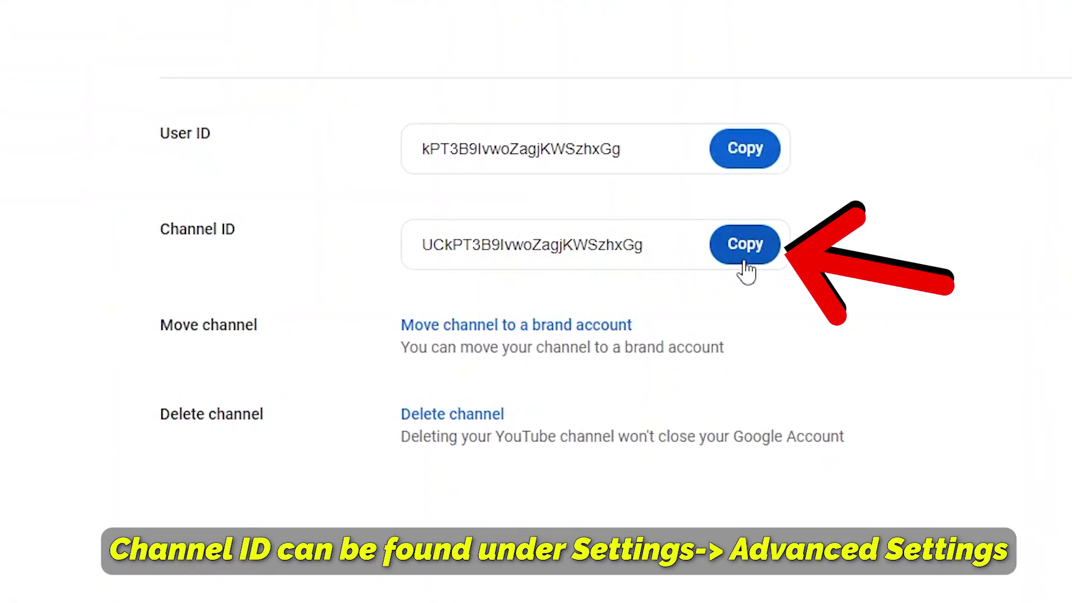
# - Copy the Channel ID again from the Advanced settings page
pyautogui.click(747, 254)
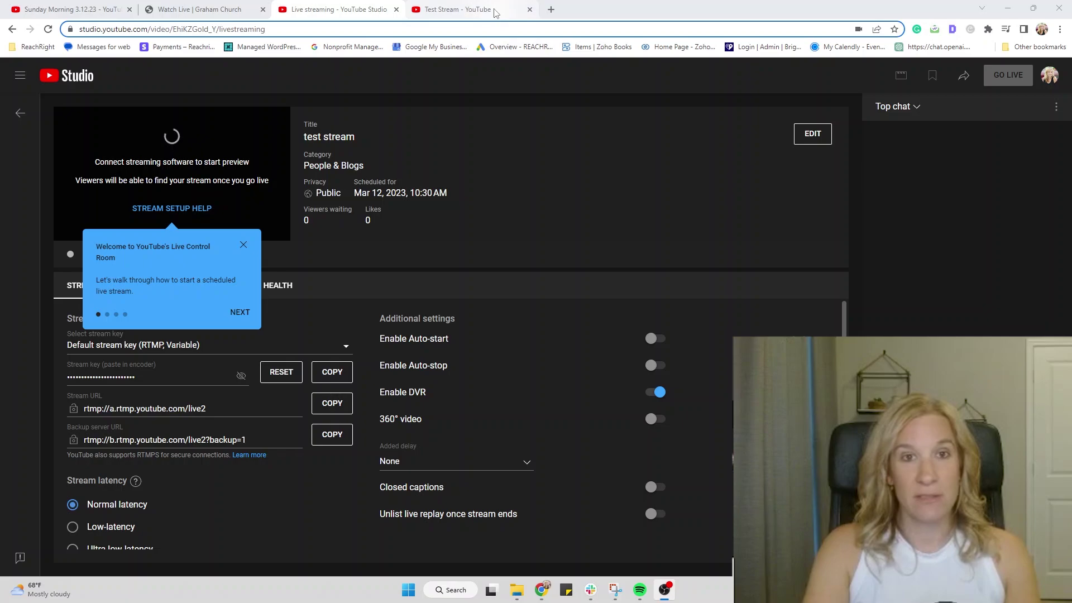
# - Confirm the embed/live_stream?channel= URL with the channel ID plays the waiting stream placeholder
pyautogui.click(465, 14)
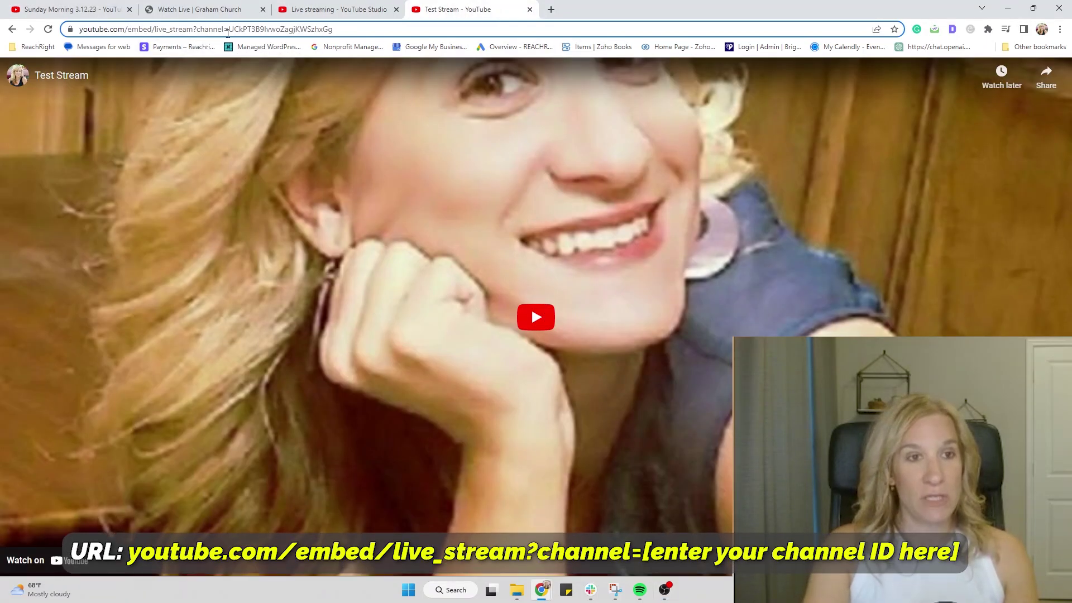
pyautogui.moveTo(227, 33); pyautogui.dragTo(335, 32)
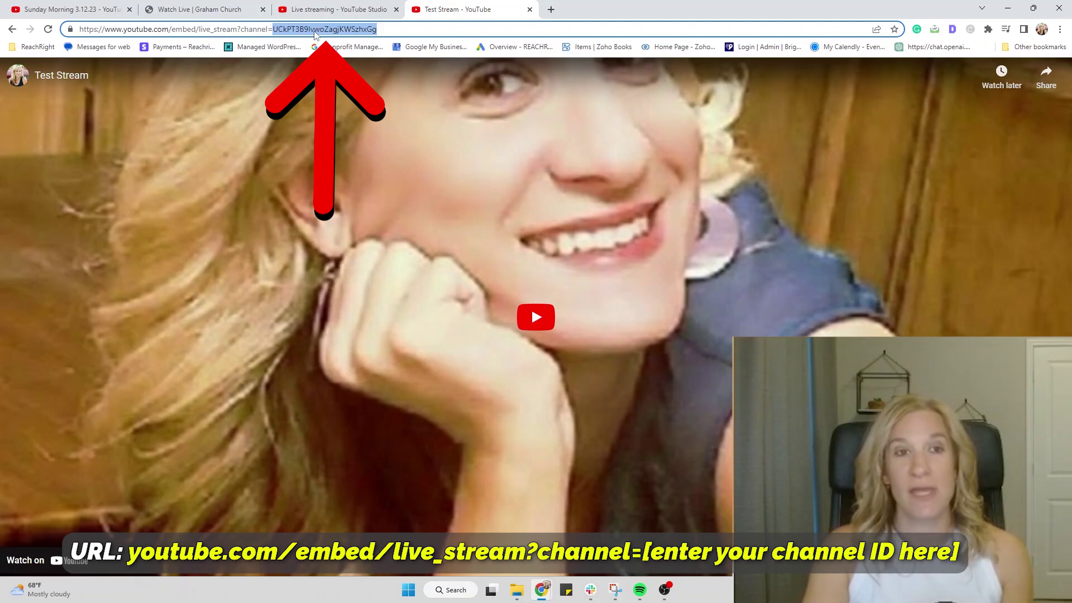
pyautogui.click(387, 28)
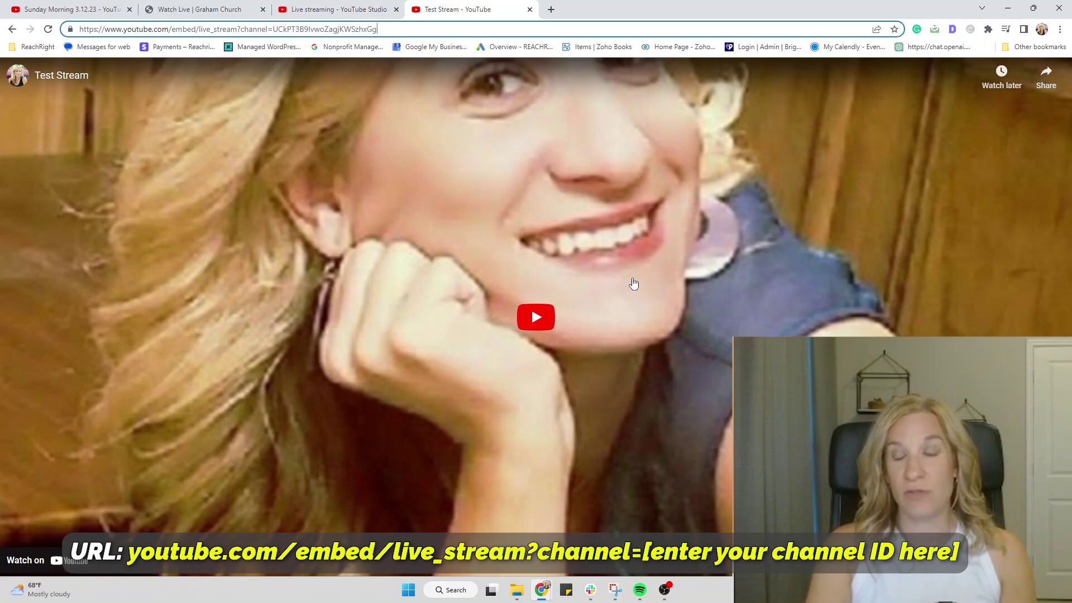
pyautogui.click(533, 318)
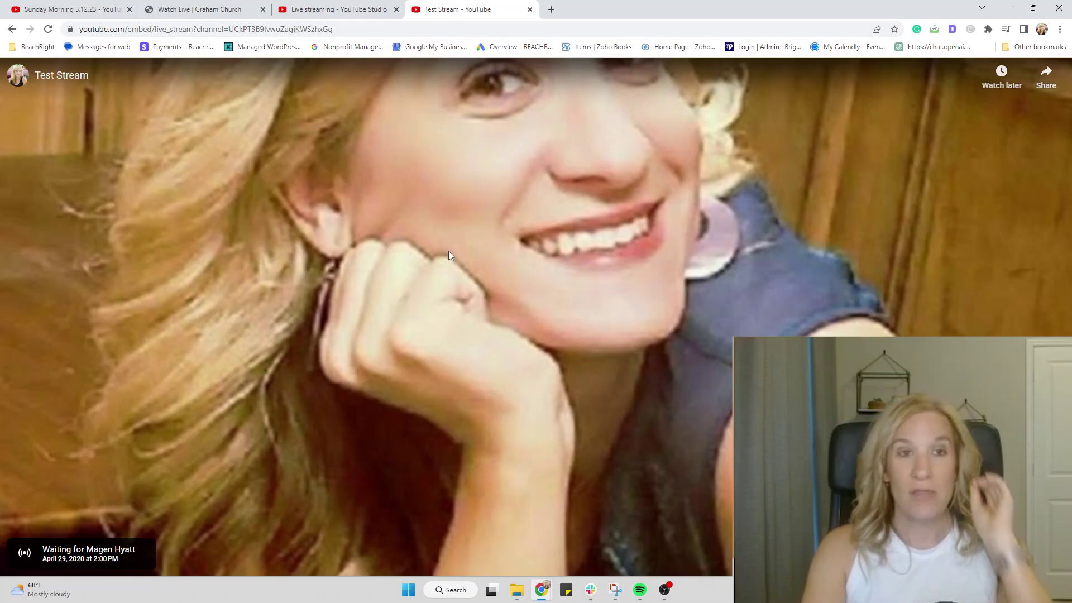
pyautogui.click(99, 12)
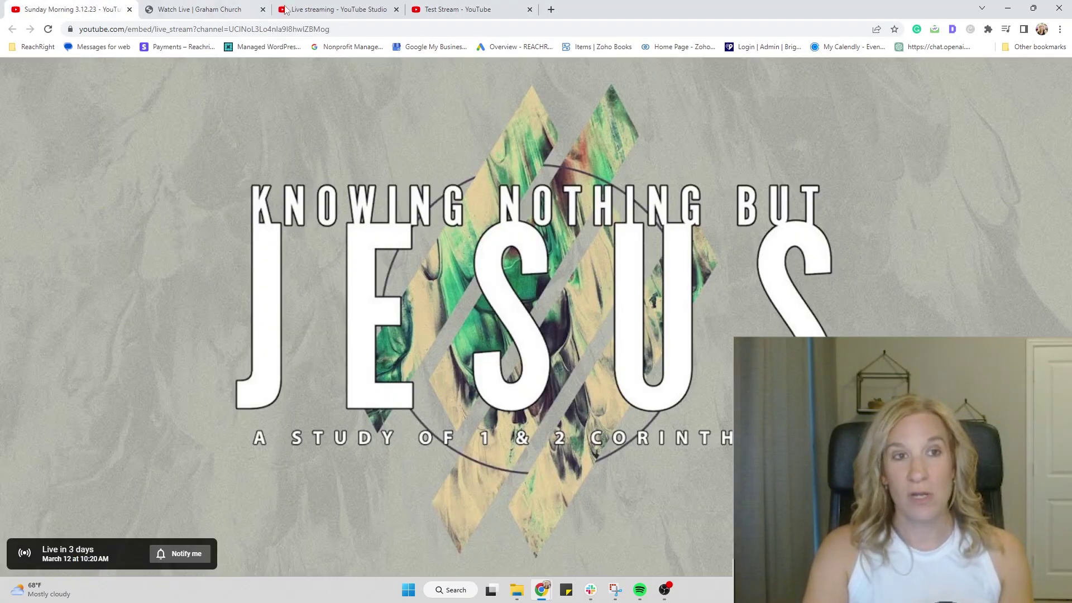
pyautogui.click(360, 9)
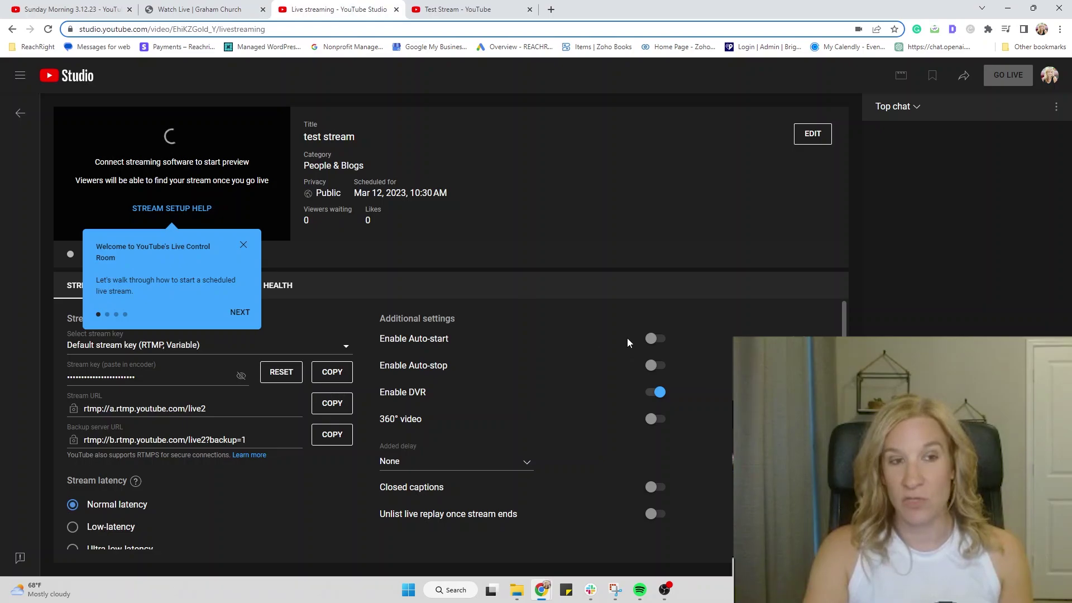
pyautogui.click(472, 10)
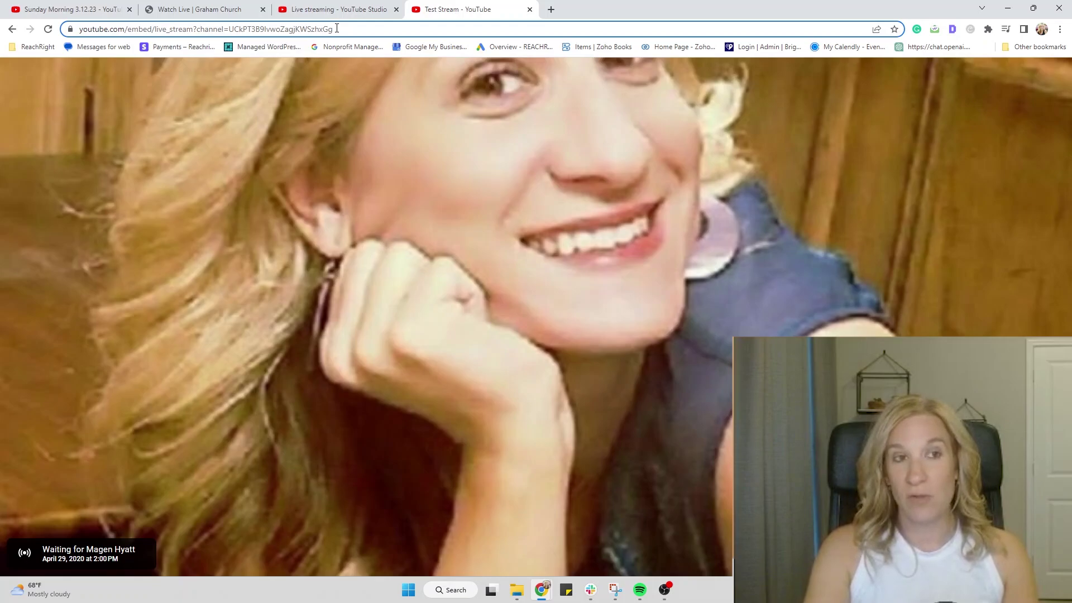
# - Edit the Watch Live page in Cornerstone and select its video element to show the iframe code
pyautogui.click(204, 13)
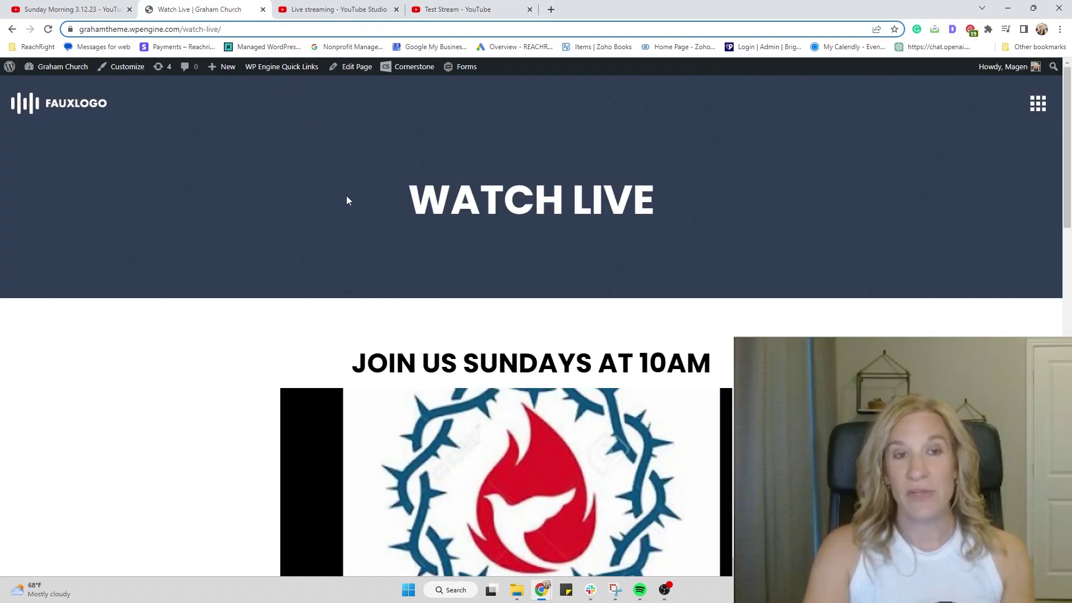
pyautogui.moveTo(410, 70)
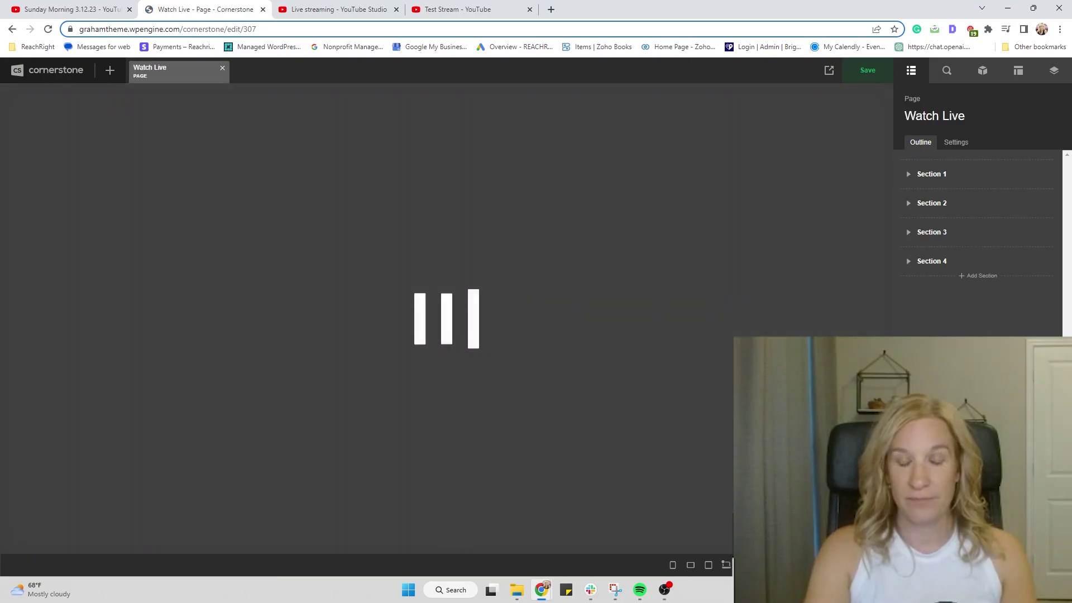
pyautogui.scroll(-2, 683, 537)
pyautogui.scroll(-2, 716, 421)
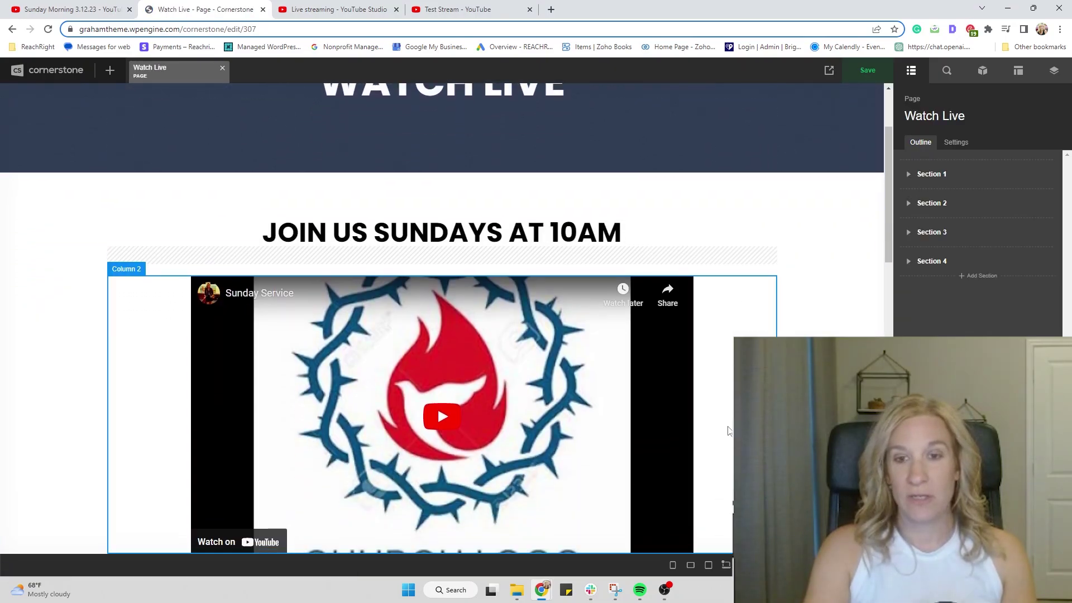
pyautogui.click(617, 413)
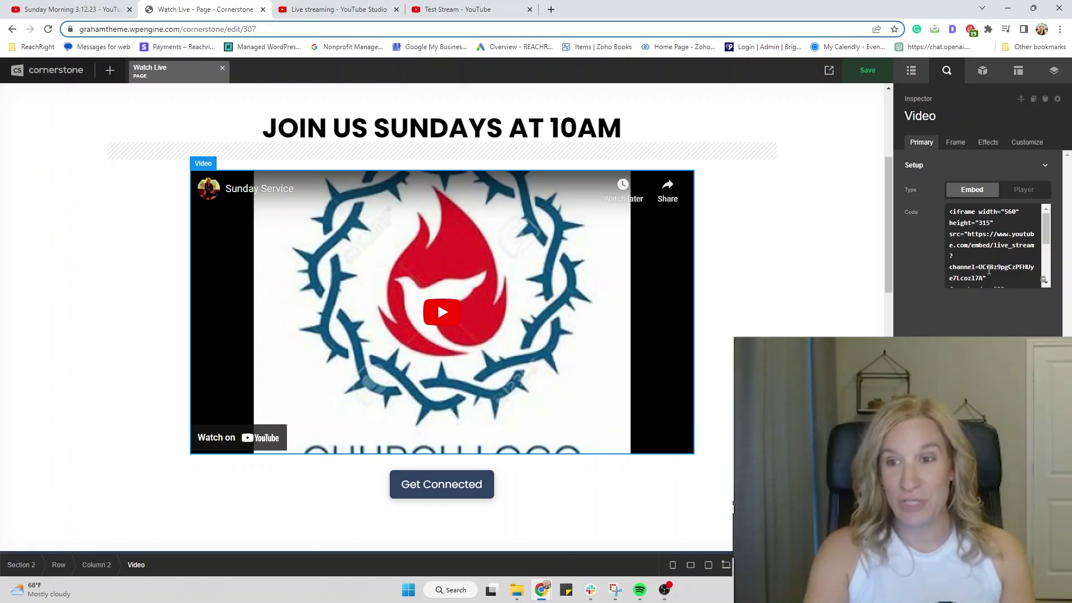
# - Copy the Test Stream tab's live_stream embed address
pyautogui.click(476, 12)
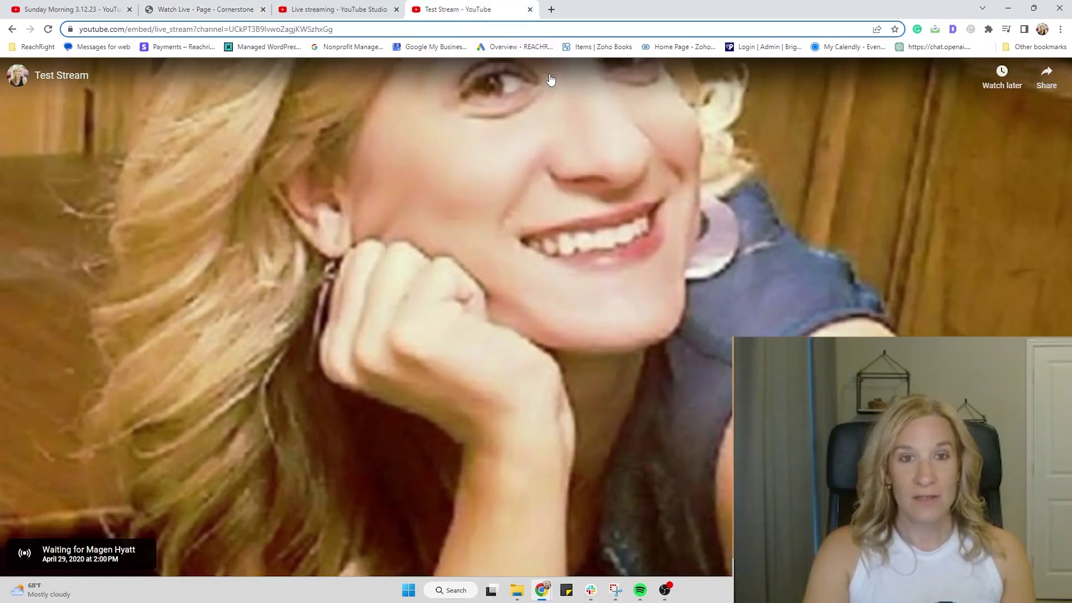
pyautogui.click(327, 31)
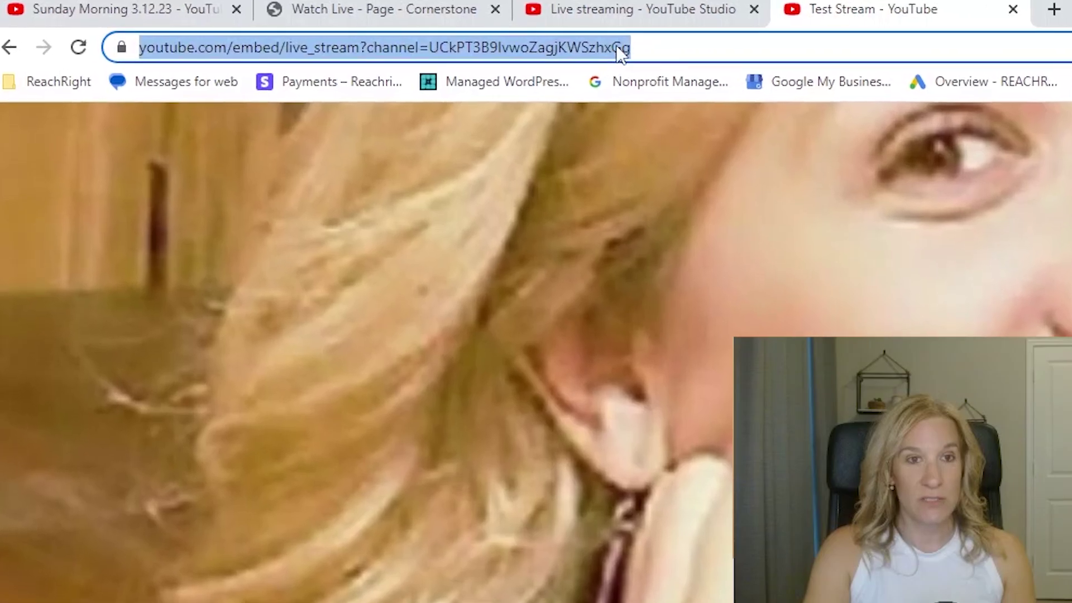
pyautogui.rightClick(620, 50)
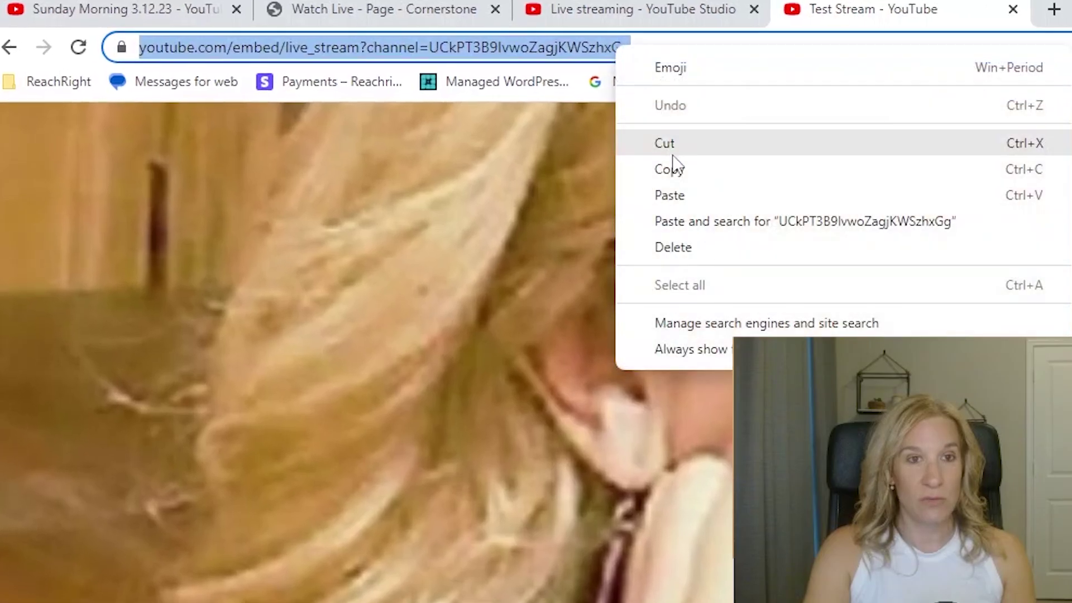
pyautogui.click(670, 168)
pyautogui.click(395, 11)
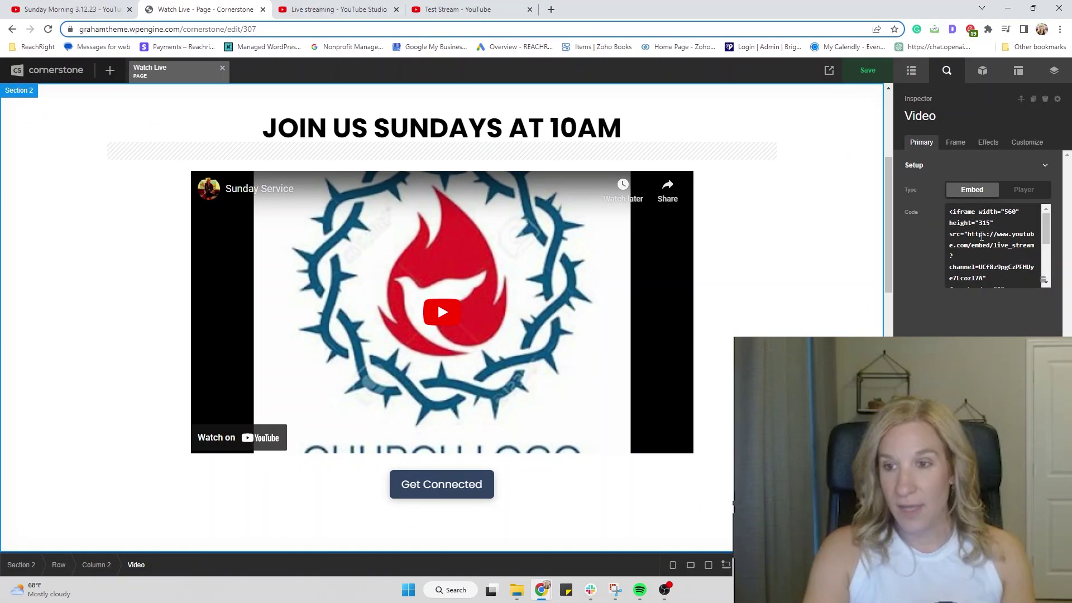
# - Paste it over the iframe's old src URL, verify the quotes, and save the page
pyautogui.moveTo(968, 234); pyautogui.dragTo(984, 277)
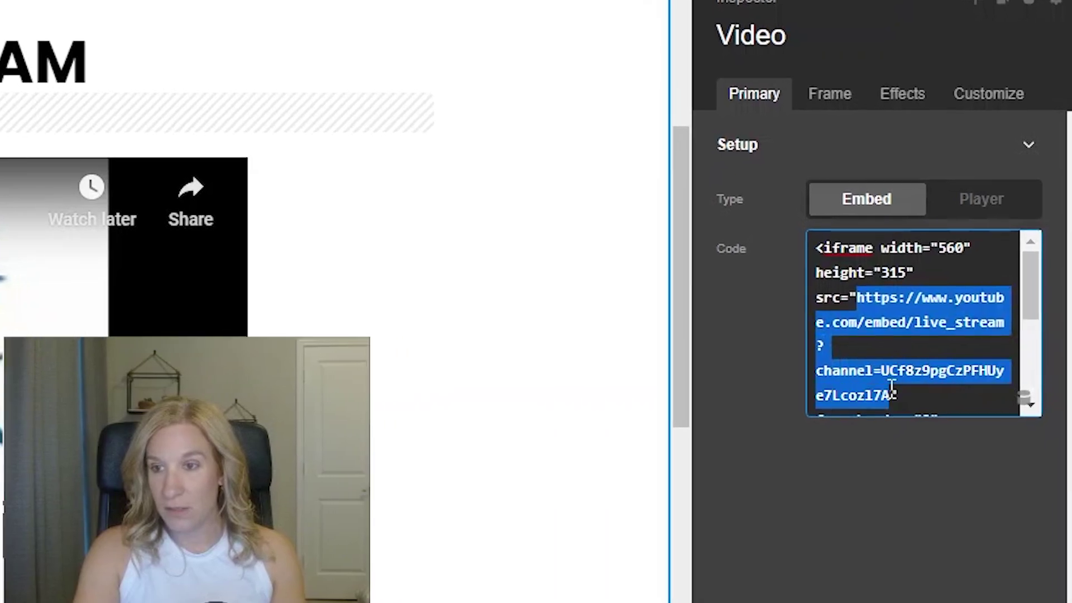
pyautogui.rightClick(938, 373)
pyautogui.click(693, 491)
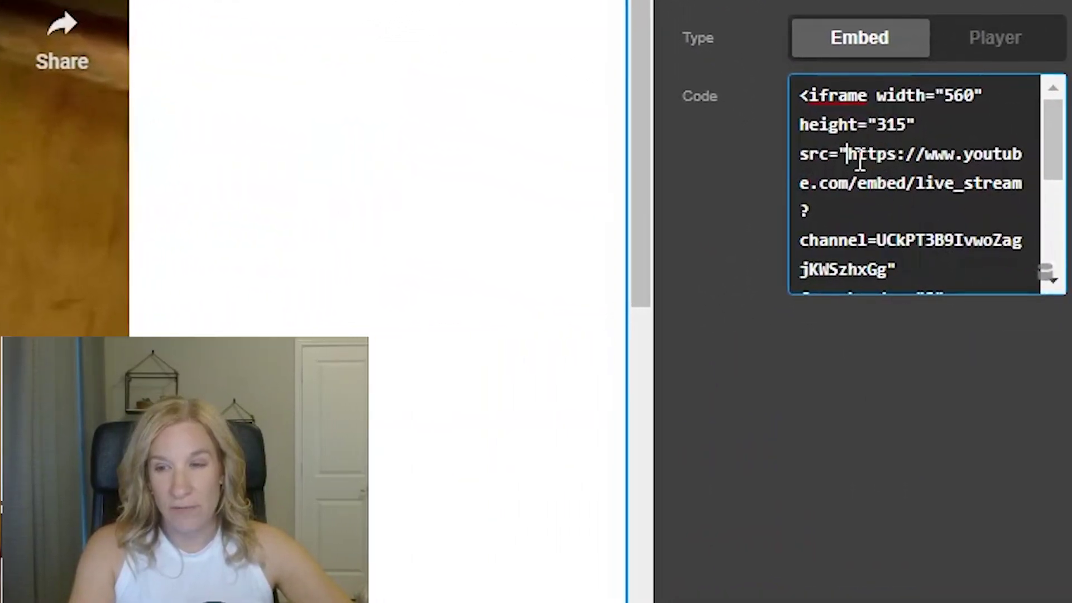
pyautogui.click(848, 162)
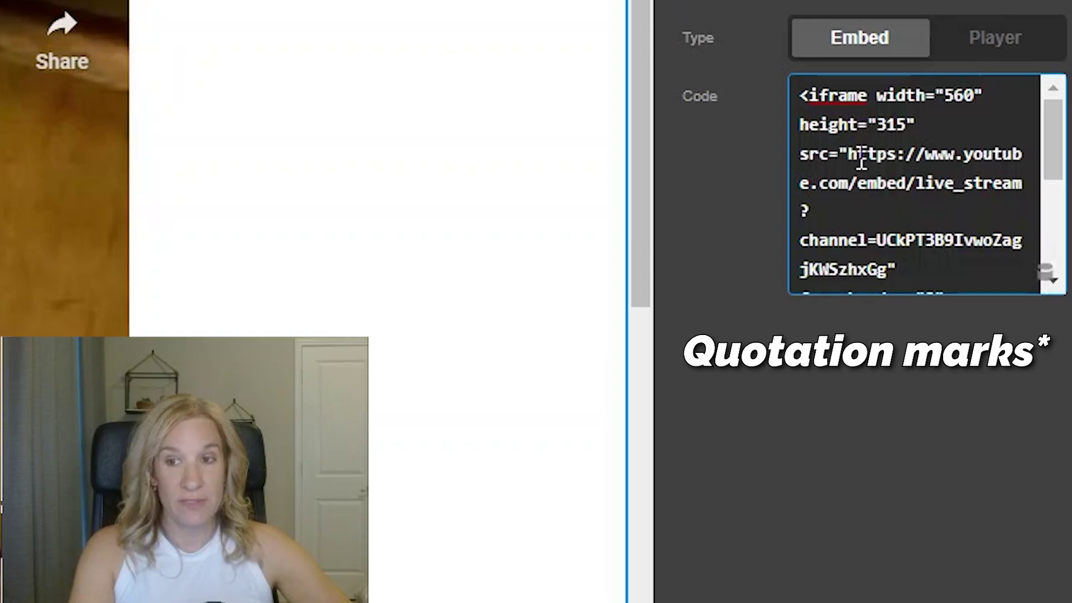
pyautogui.moveTo(848, 162); pyautogui.dragTo(901, 273)
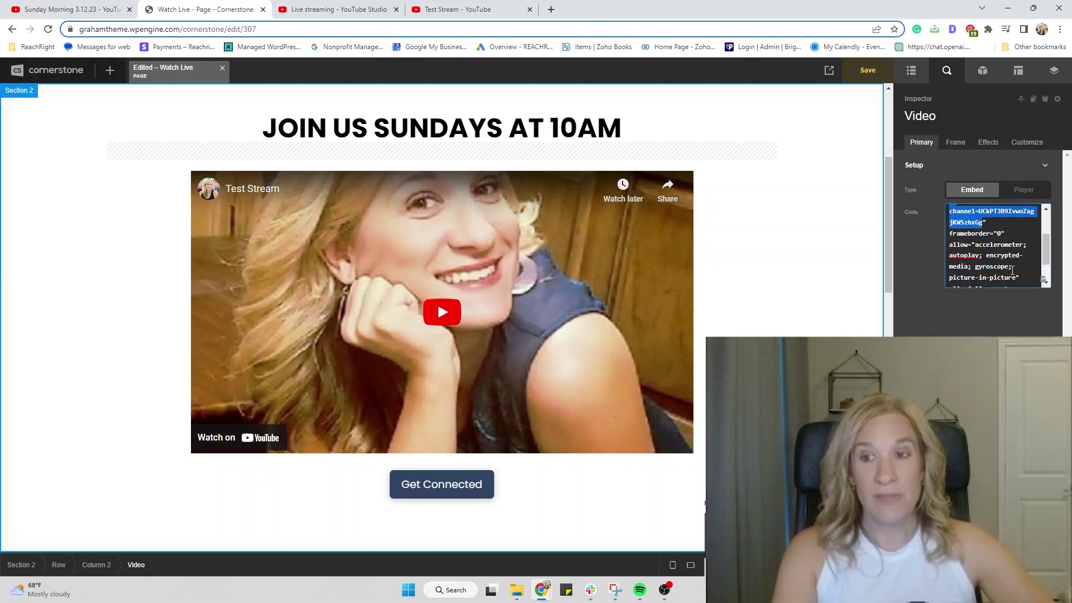
pyautogui.scroll(-3, 965, 253)
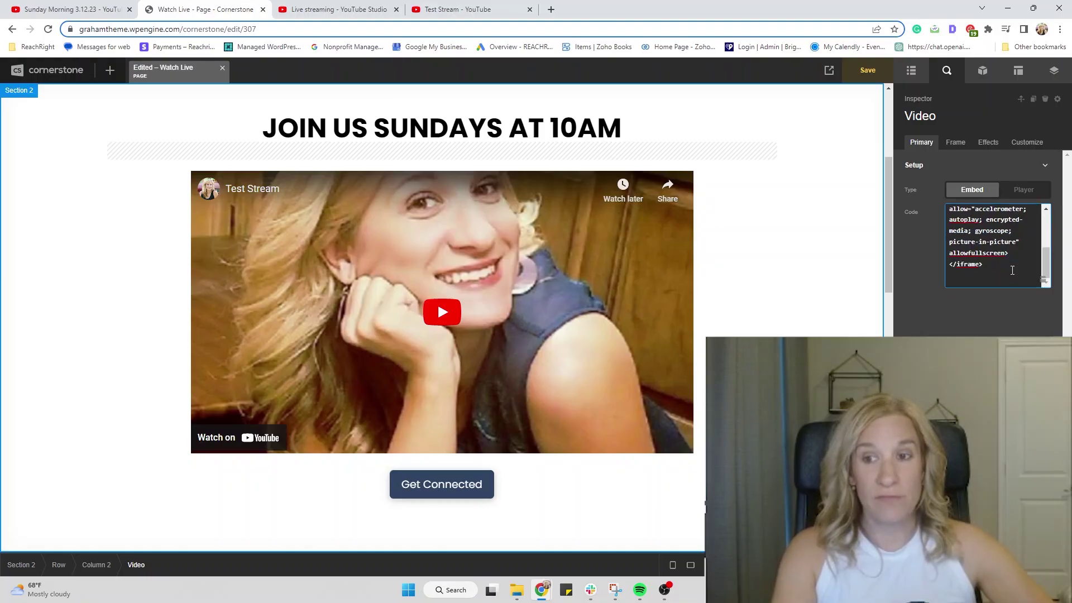
pyautogui.scroll(2, 962, 276)
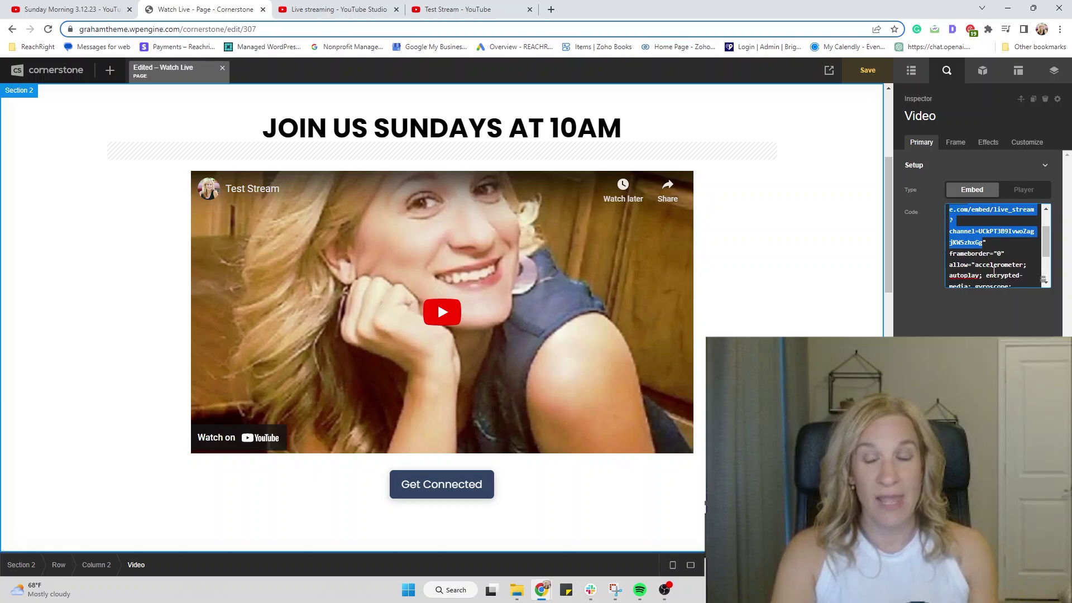
pyautogui.scroll(1, 994, 271)
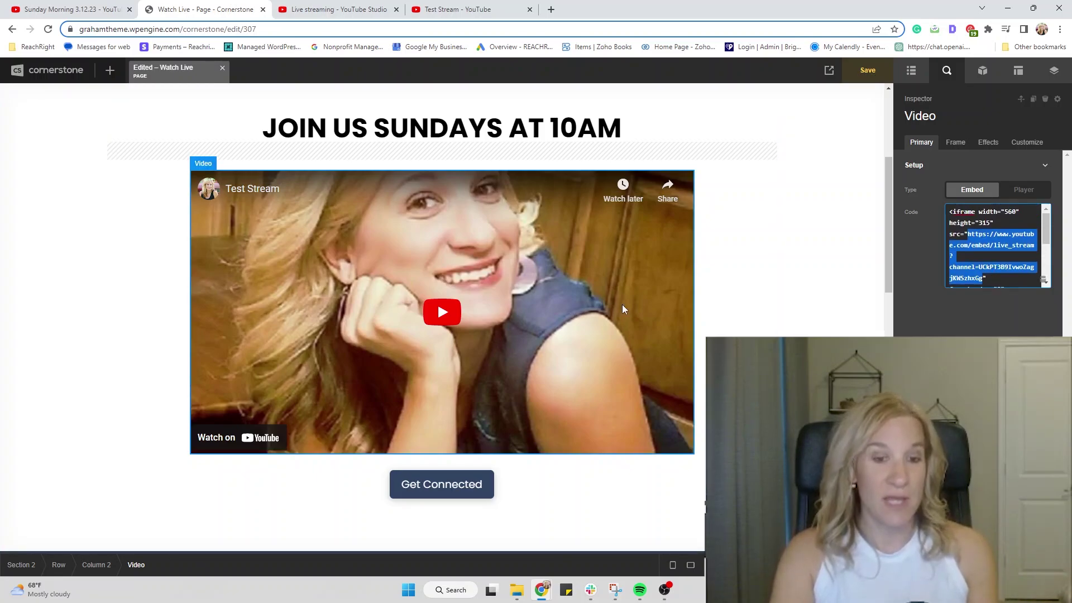
pyautogui.click(875, 75)
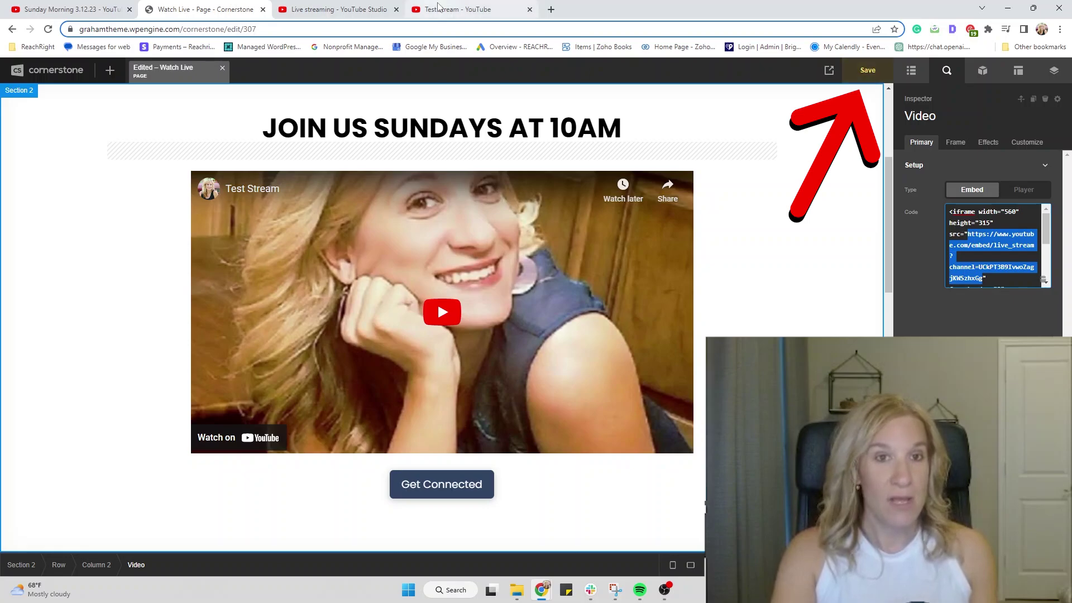
# - Review the upcoming streams list, then view the Sunday Morning 3.12.23 embed going live in 3 days
pyautogui.click(382, 14)
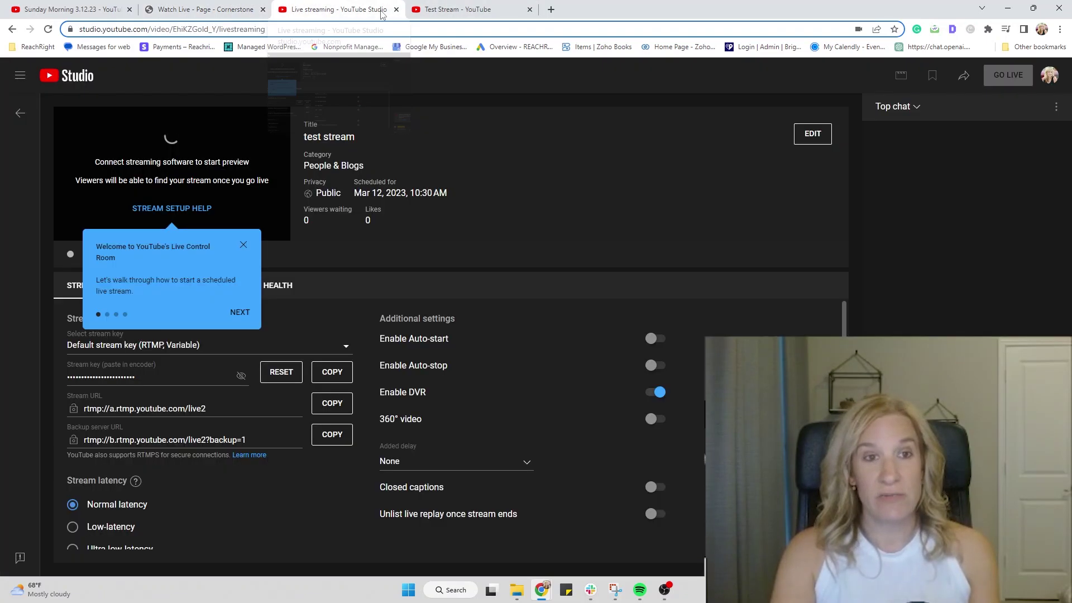
pyautogui.click(22, 113)
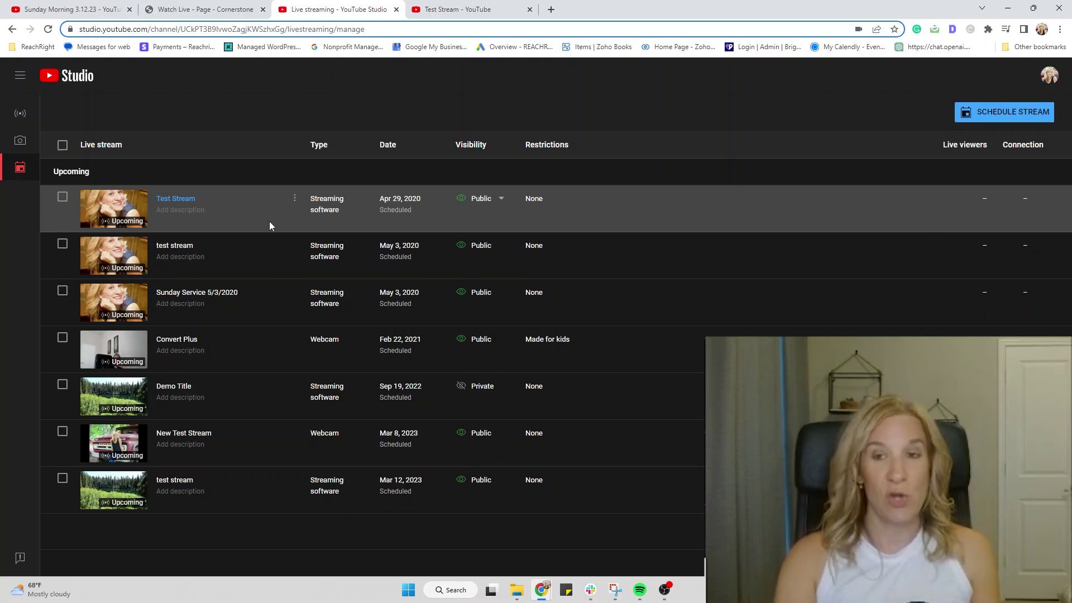
pyautogui.click(1009, 112)
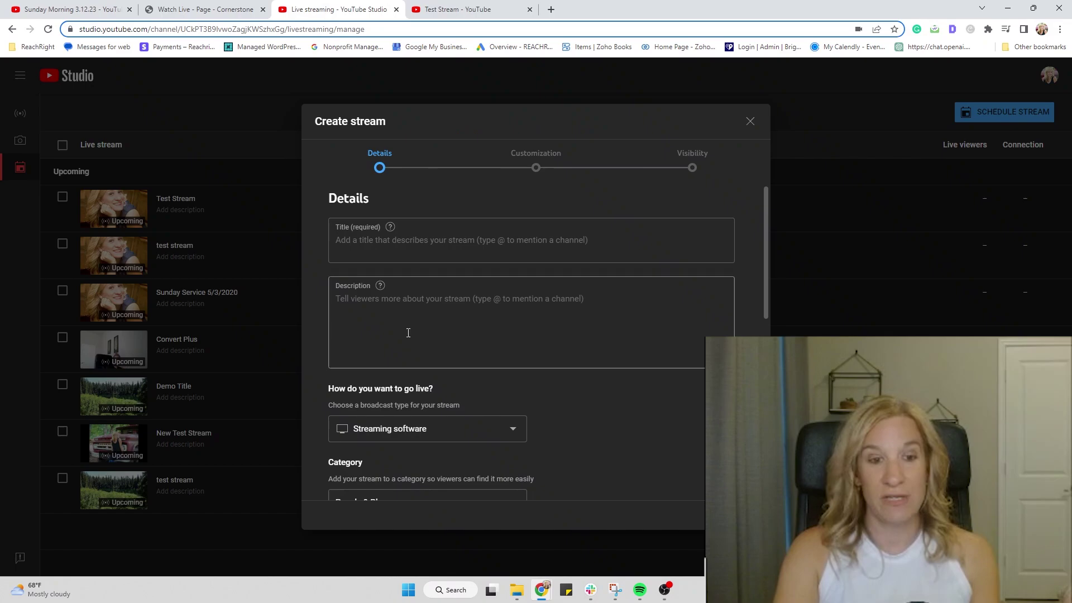
pyautogui.click(750, 122)
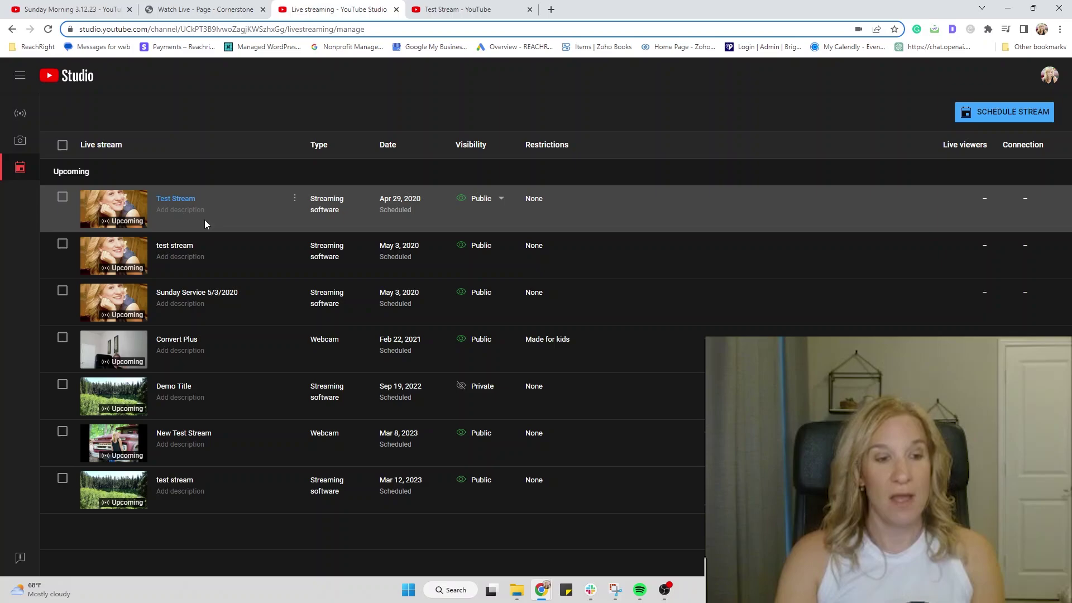
pyautogui.click(70, 9)
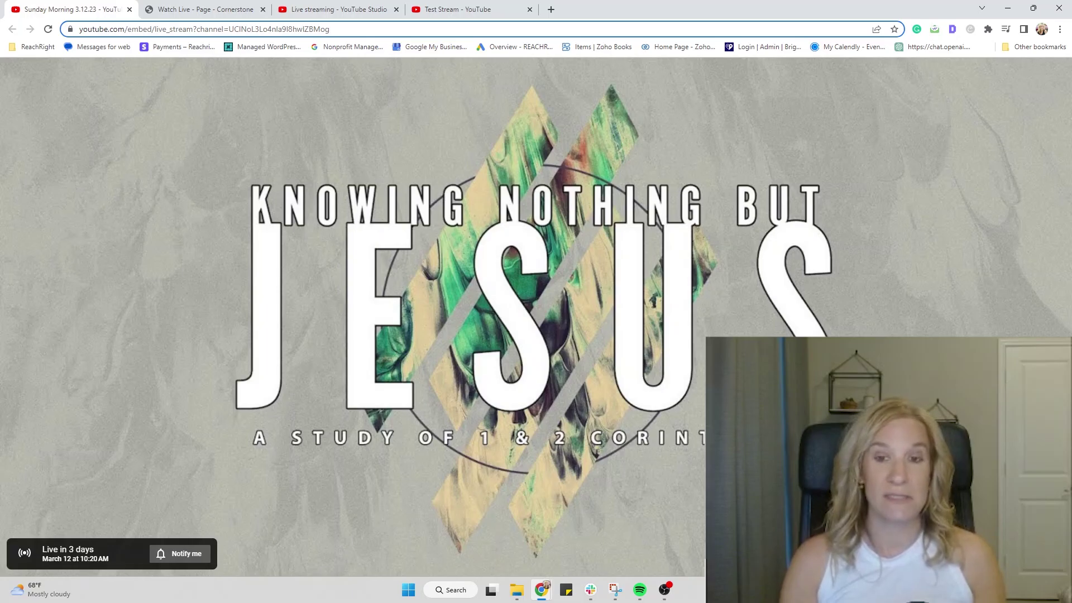
# - Glance at the Test Stream embed, then return to Studio's upcoming streams list showing the Mar 12, 2023 test
pyautogui.click(447, 13)
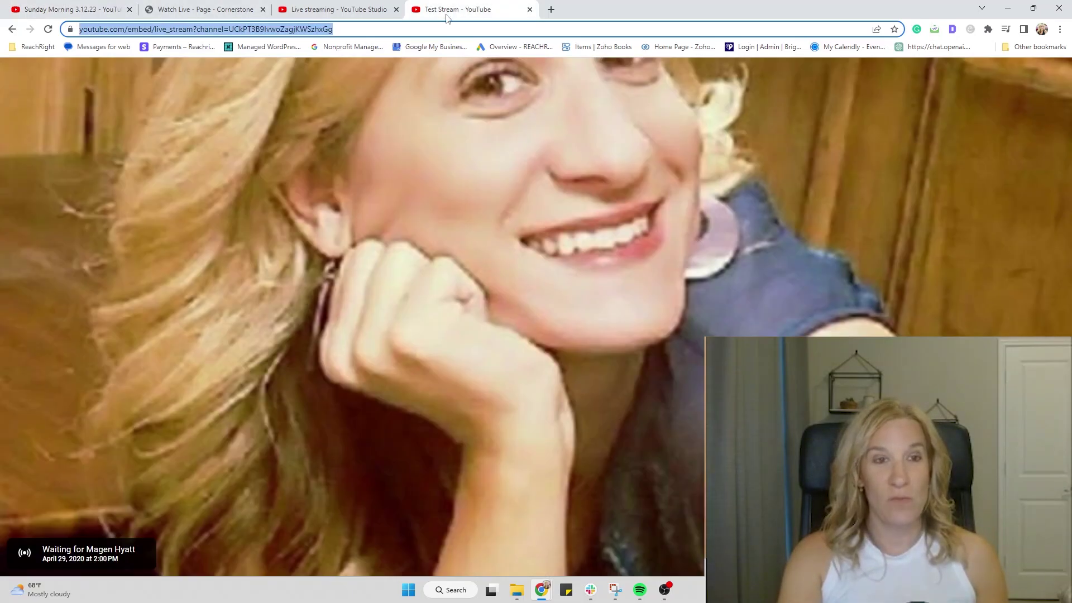
pyautogui.click(329, 17)
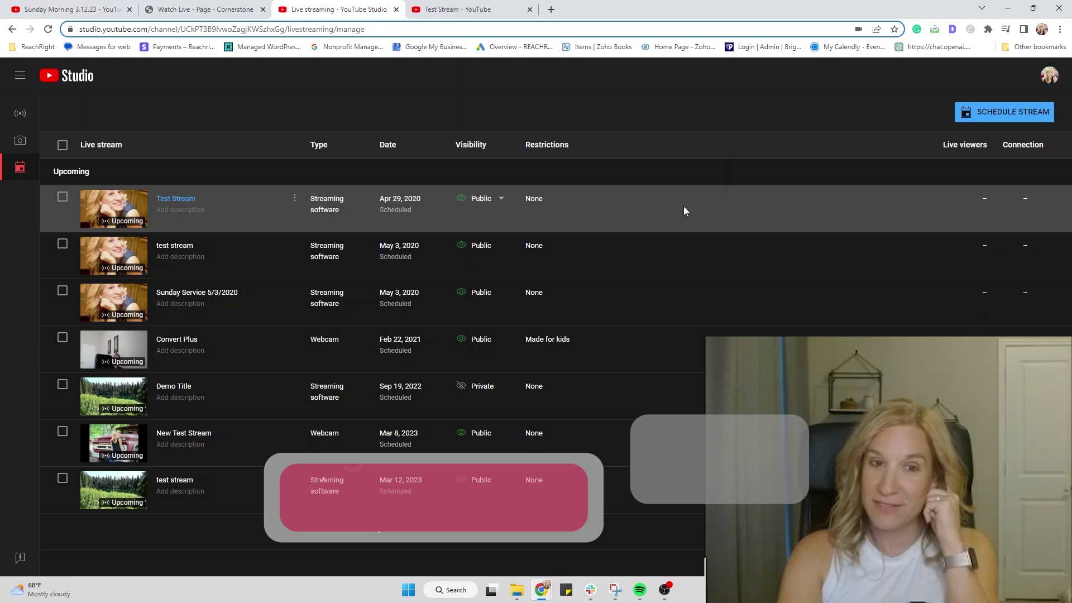